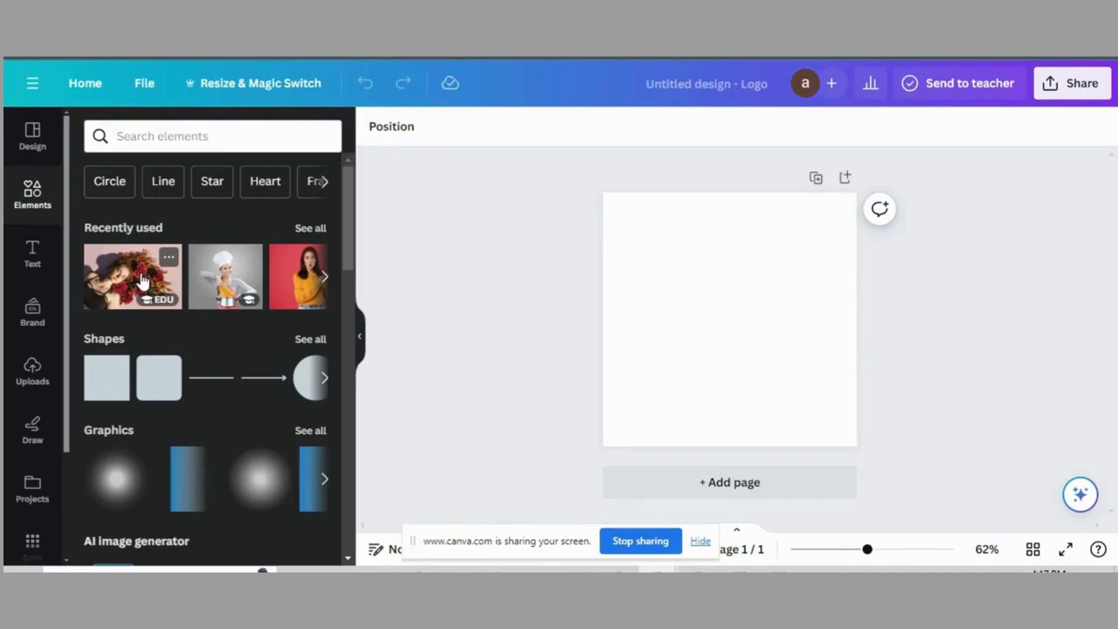
# Step: Add the recently used photo of the woman with red flowers and enlarge it to cover the whole page
pyautogui.click(140, 278)
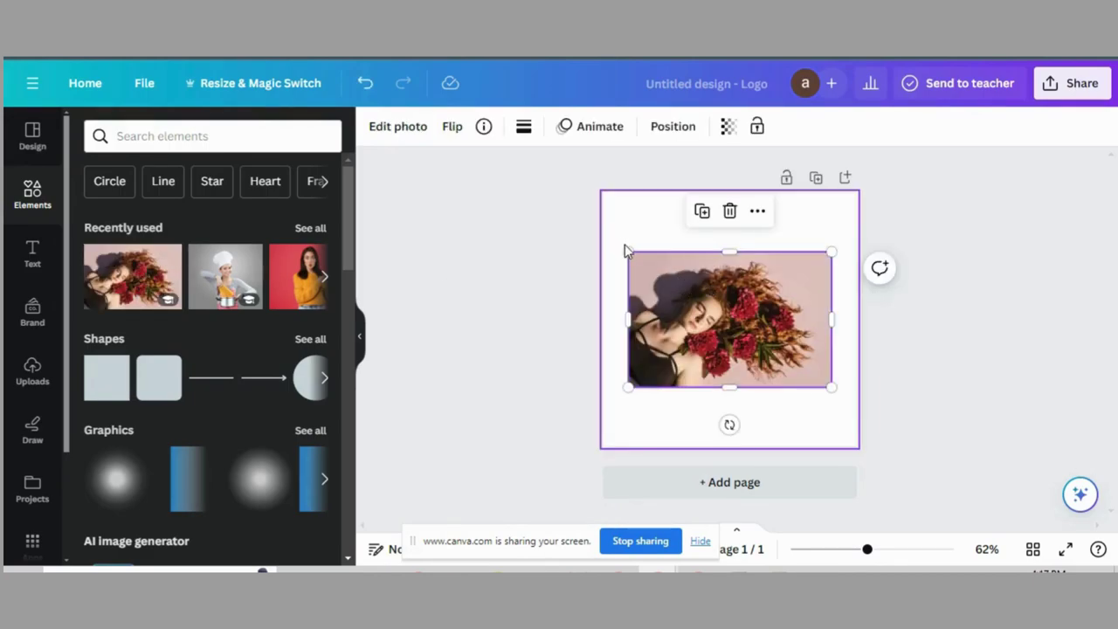
pyautogui.moveTo(691, 317); pyautogui.dragTo(716, 258)
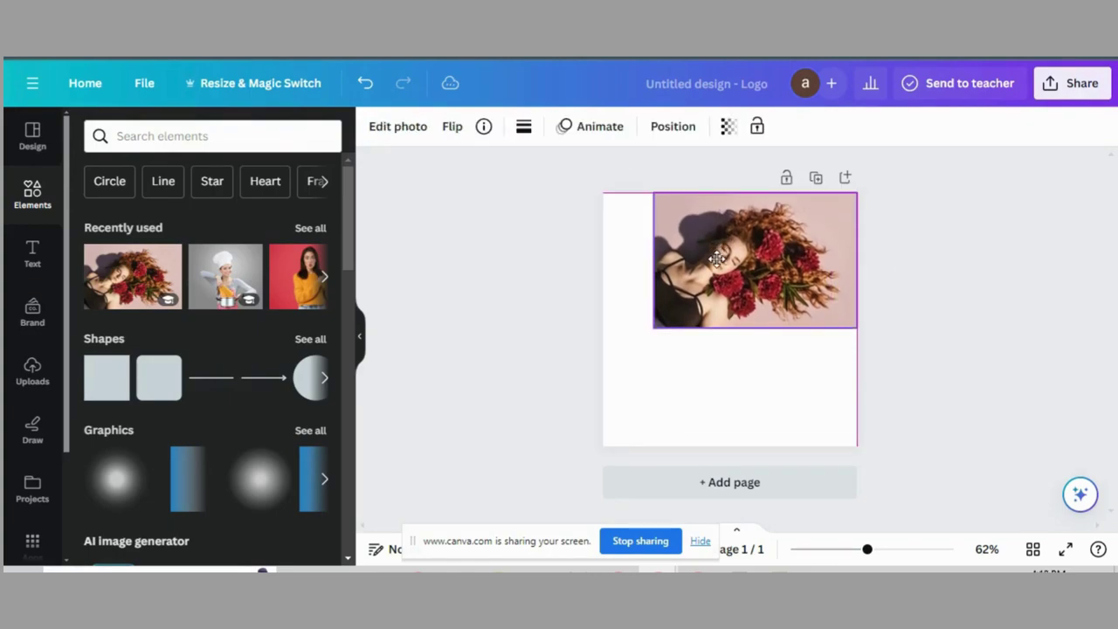
pyautogui.moveTo(653, 326); pyautogui.dragTo(617, 382)
pyautogui.moveTo(726, 363)
pyautogui.mouseDown()
pyautogui.moveTo(726, 399)
pyautogui.moveTo(730, 361)
pyautogui.mouseUp()
pyautogui.moveTo(857, 359); pyautogui.dragTo(938, 512)
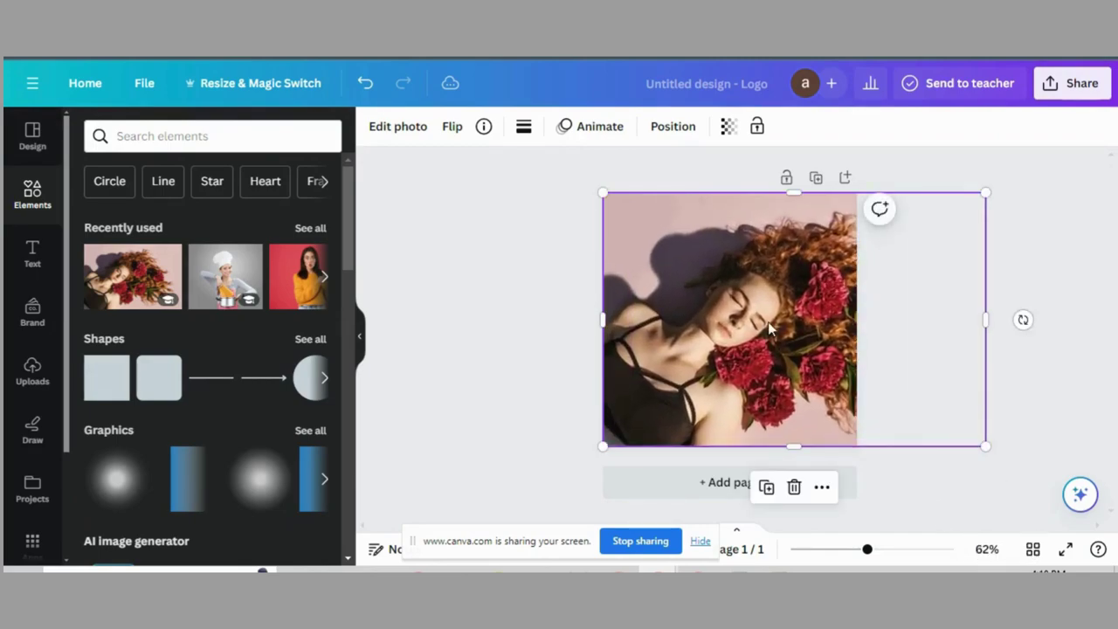
# Step: Remove the flower photo's background and fill the page background with the dark red from the photo colors
pyautogui.click(386, 127)
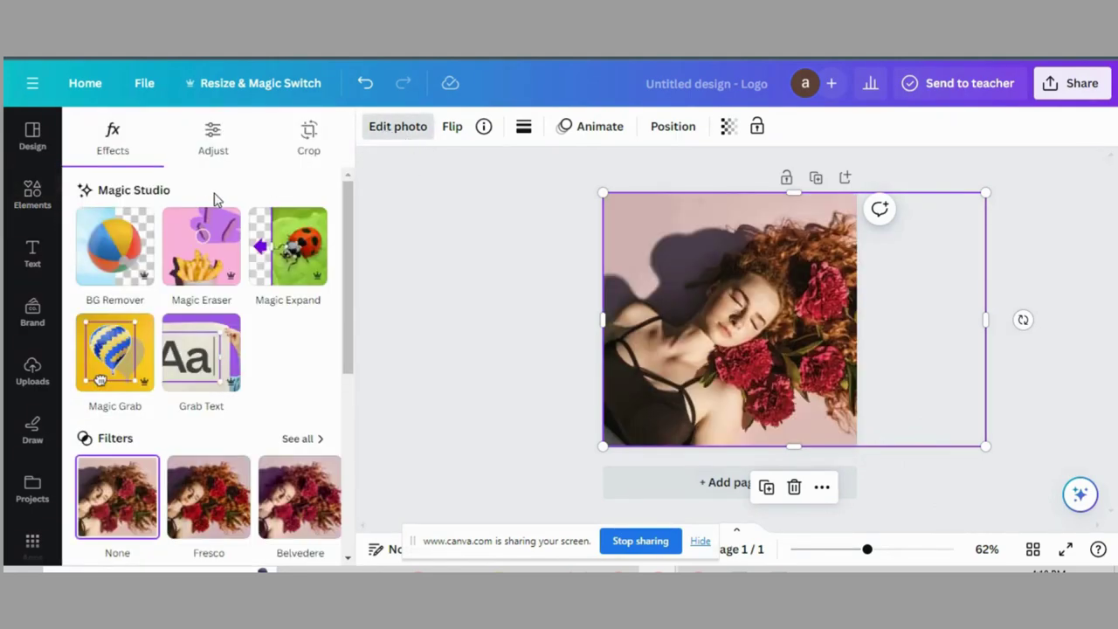
pyautogui.click(127, 252)
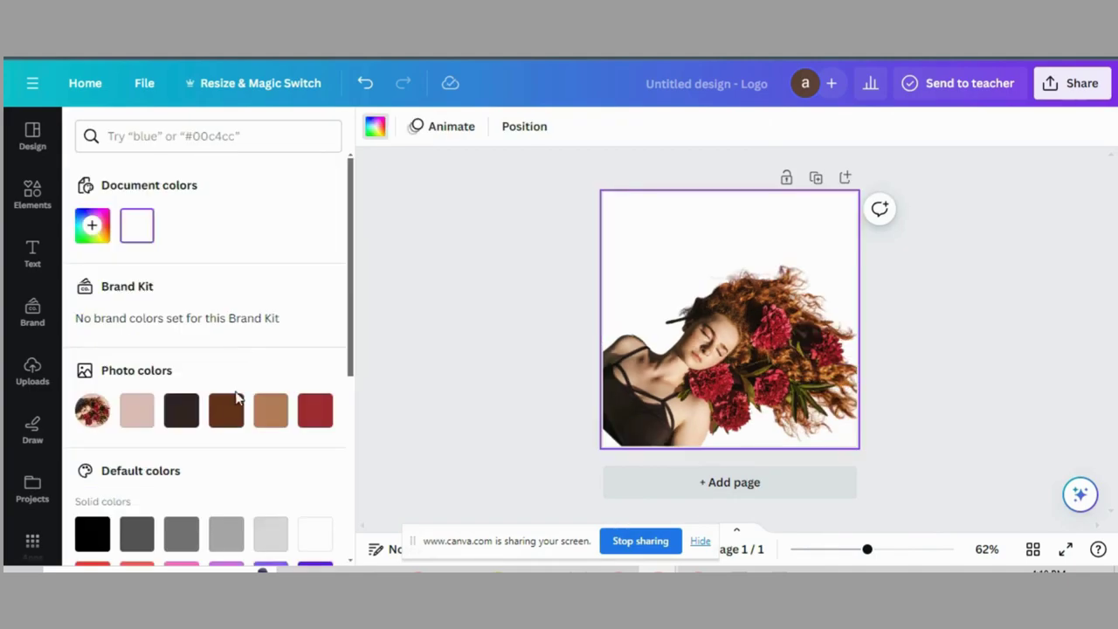
pyautogui.click(312, 409)
pyautogui.click(149, 414)
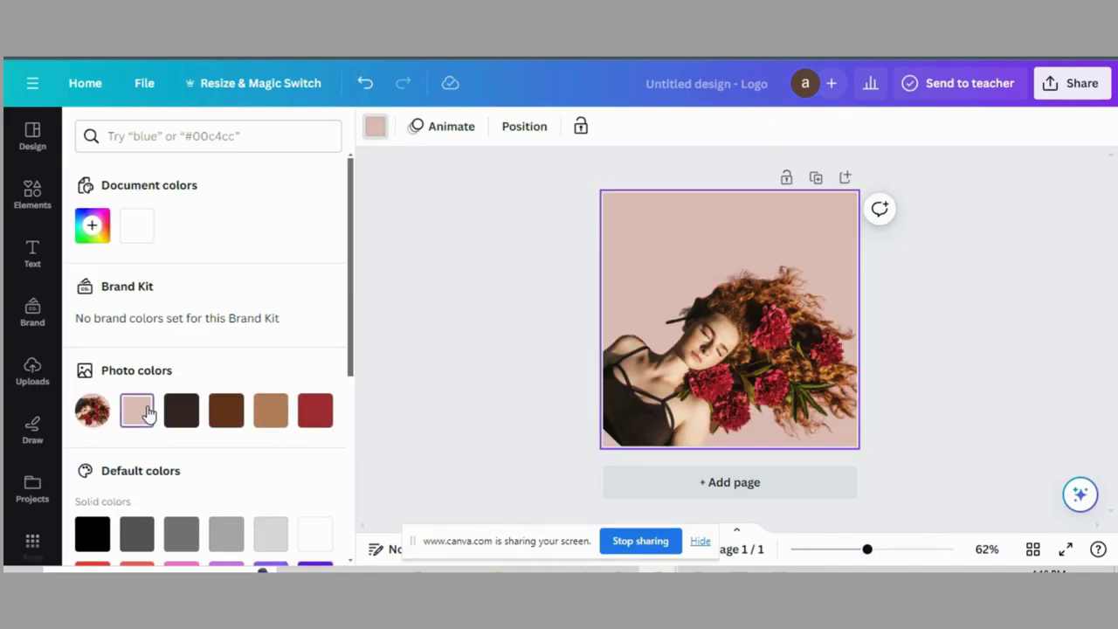
pyautogui.click(311, 410)
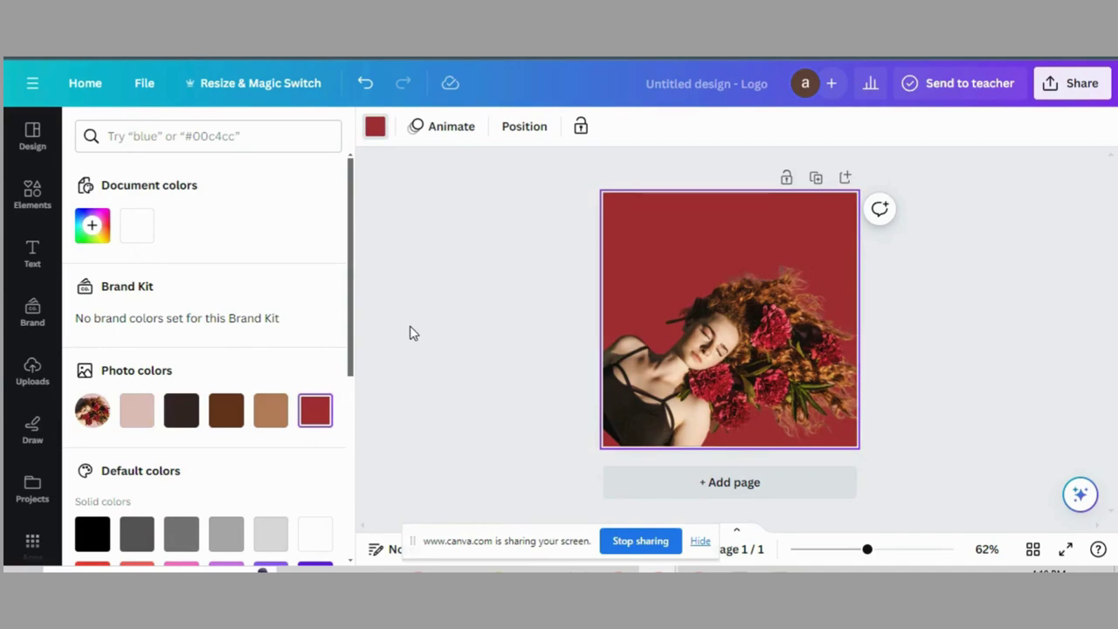
pyautogui.click(450, 275)
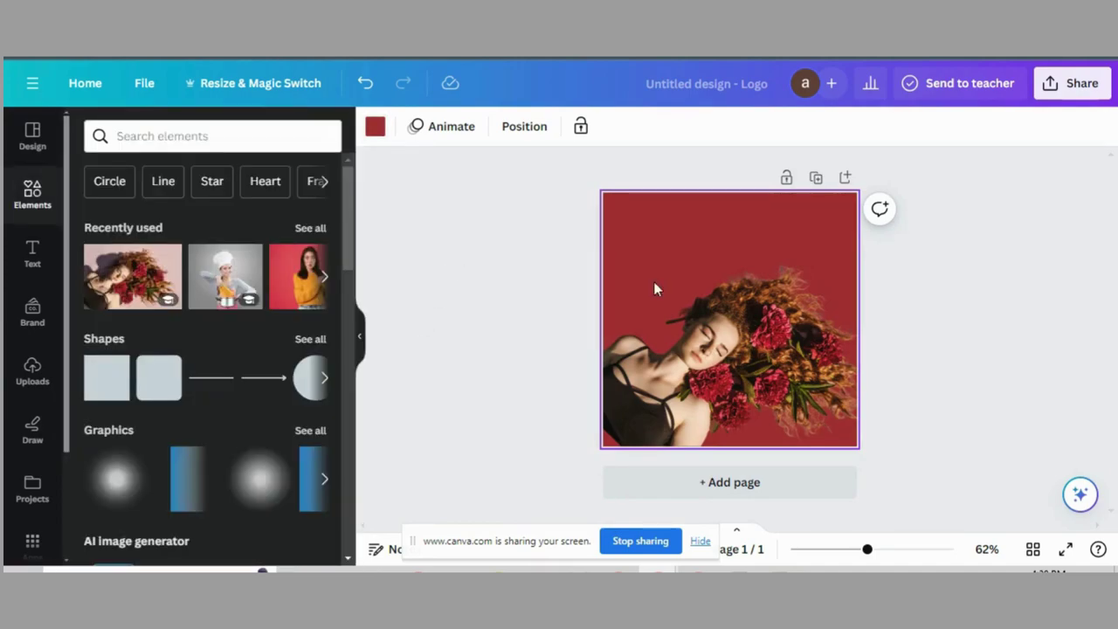
# Step: Rotate the woman's cutout counterclockwise so she sits more upright, and reposition it toward the upper part of the page
pyautogui.click(712, 357)
pyautogui.moveTo(712, 356)
pyautogui.mouseDown()
pyautogui.moveTo(722, 302)
pyautogui.moveTo(705, 297)
pyautogui.moveTo(707, 336)
pyautogui.mouseUp()
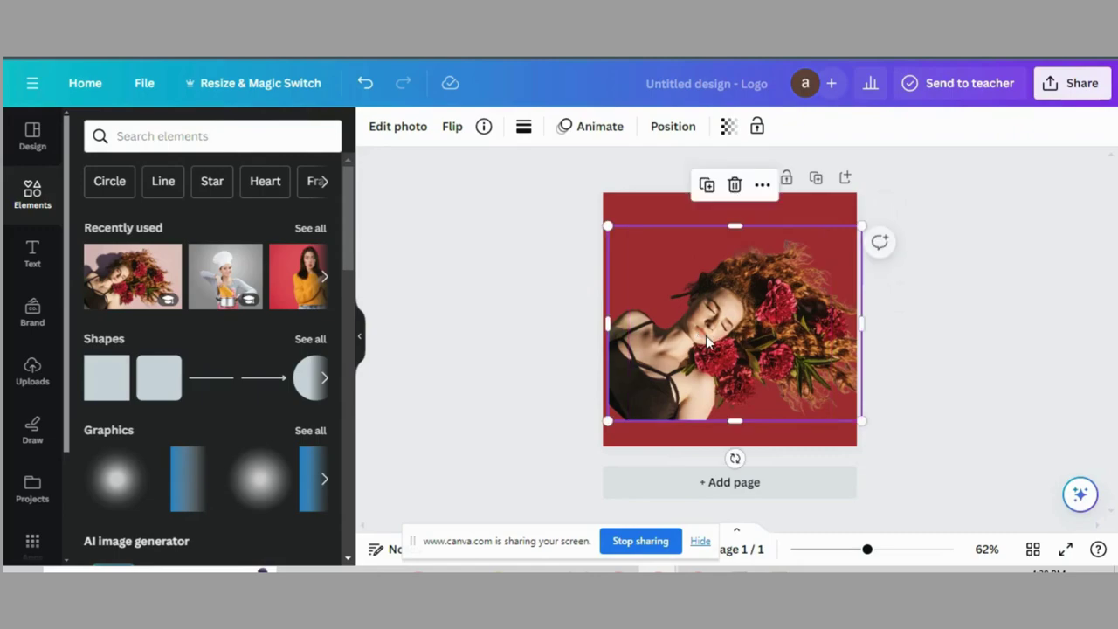
pyautogui.moveTo(735, 458); pyautogui.dragTo(777, 448)
pyautogui.moveTo(672, 347); pyautogui.dragTo(680, 324)
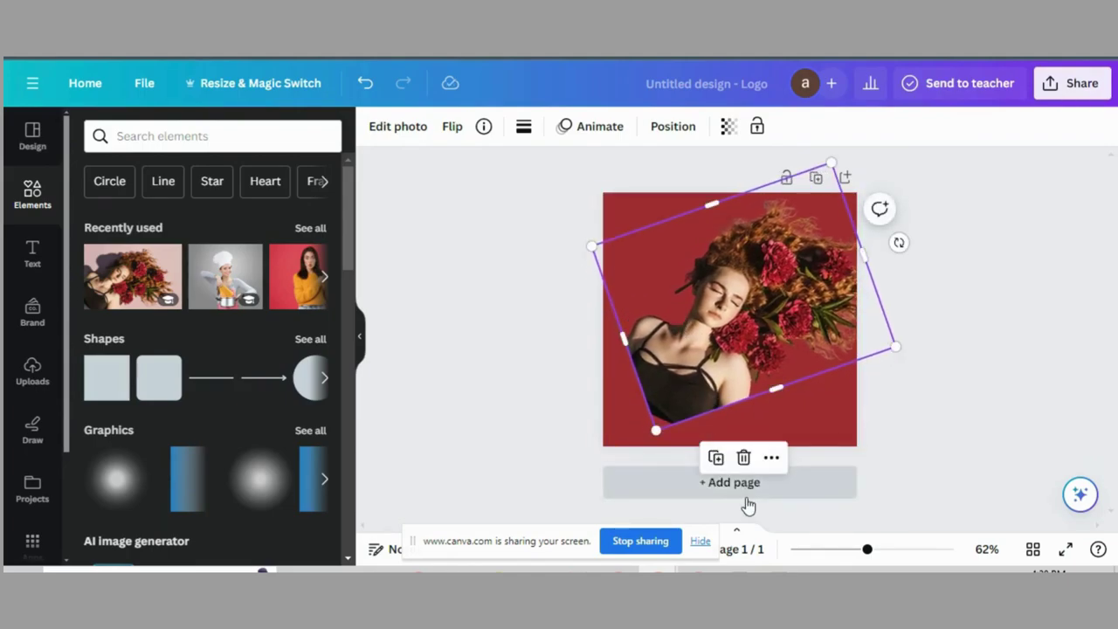
pyautogui.moveTo(900, 240); pyautogui.dragTo(865, 220)
pyautogui.click(919, 387)
# Step: Search the elements for "fade to transparent" and add the purple gradient graphic to the page
pyautogui.click(141, 136)
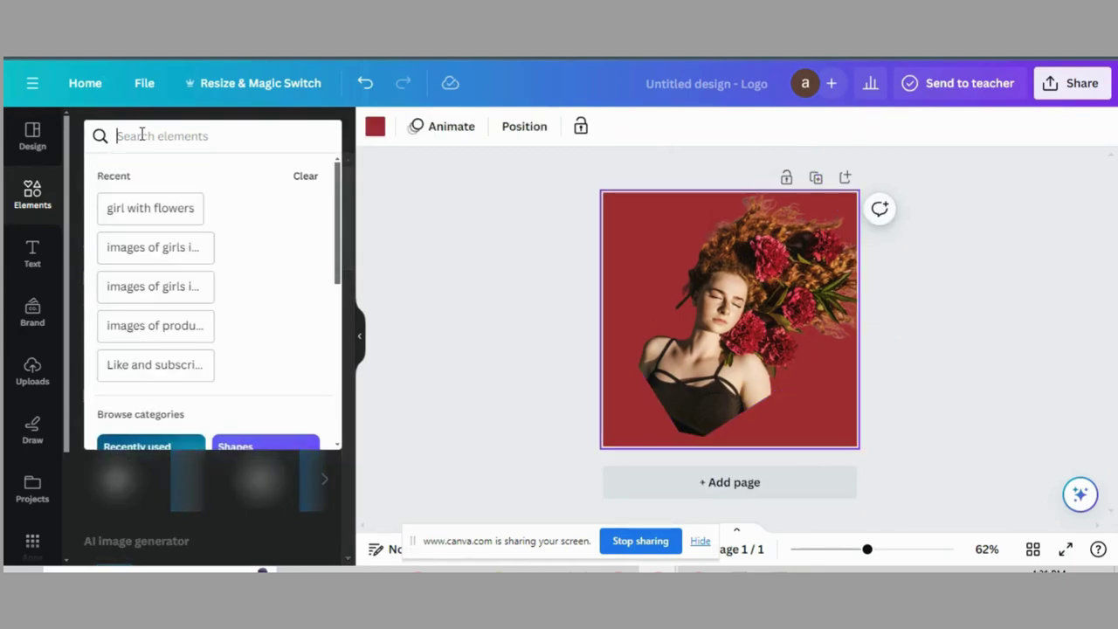
pyautogui.write('fade')
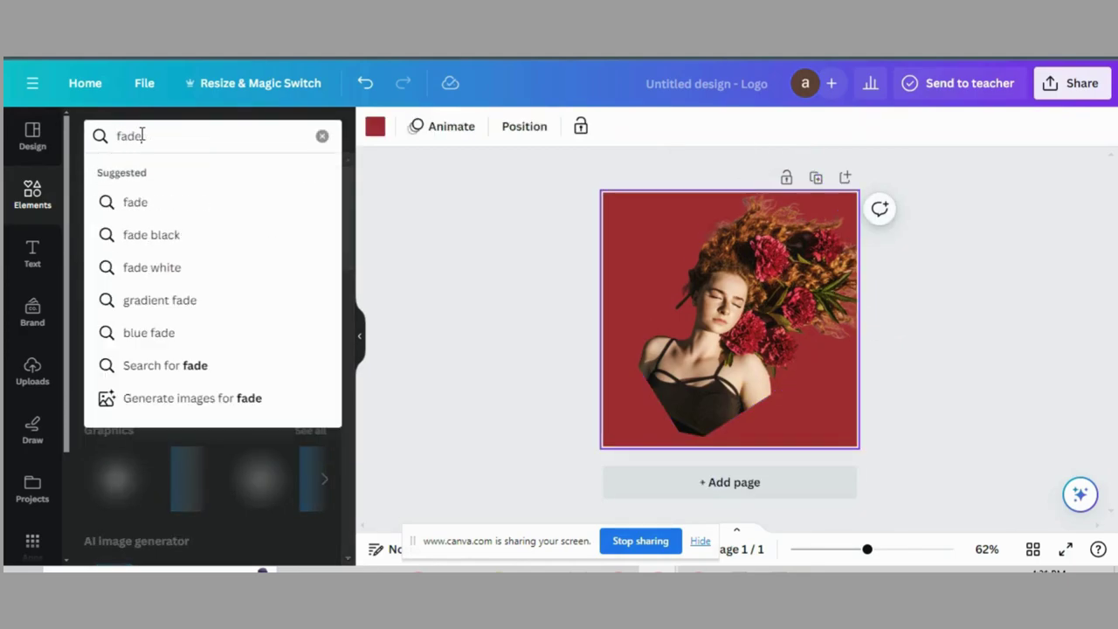
pyautogui.write(' to trans')
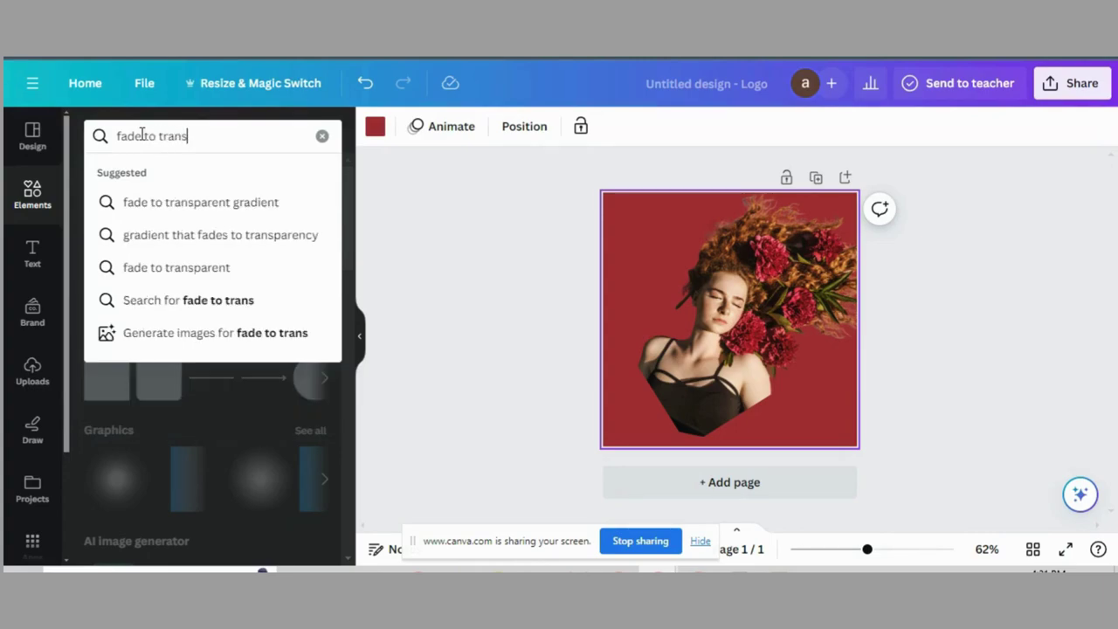
pyautogui.write('parent')
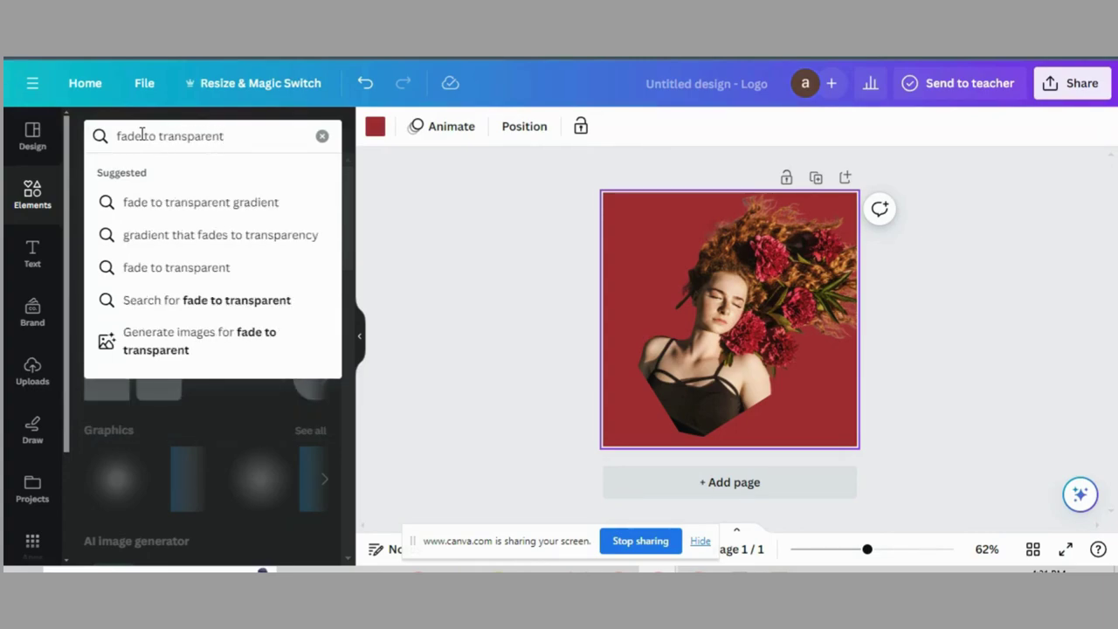
pyautogui.press('Return')
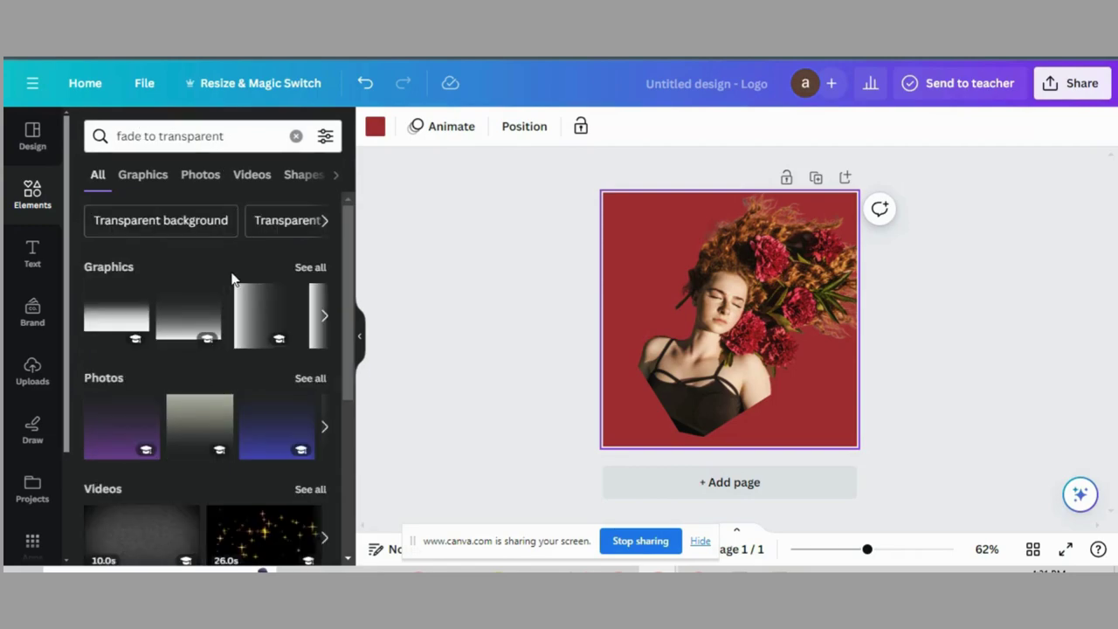
pyautogui.click(277, 426)
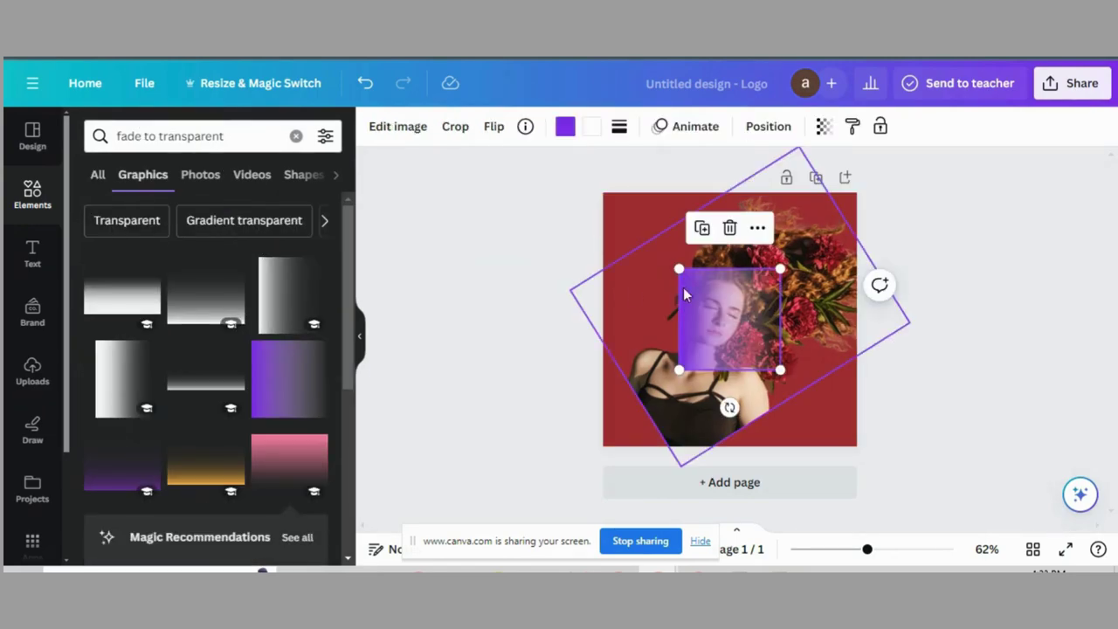
# Step: Recolor the gradient's purple to the document red #a02d33 and rotate the graphic so its solid side faces down
pyautogui.click(565, 126)
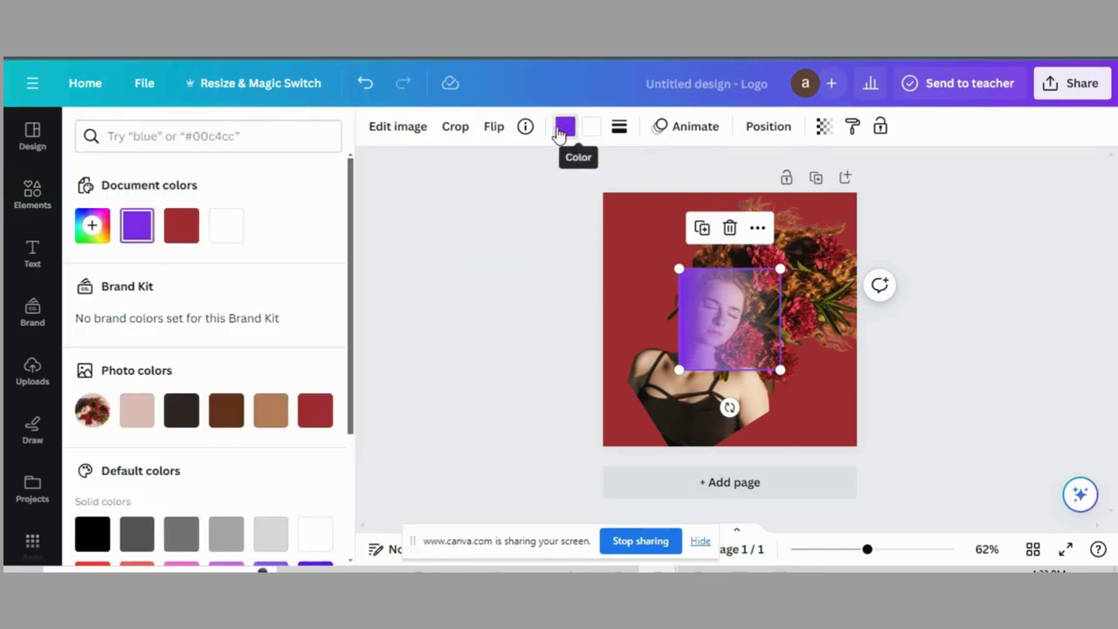
pyautogui.click(181, 225)
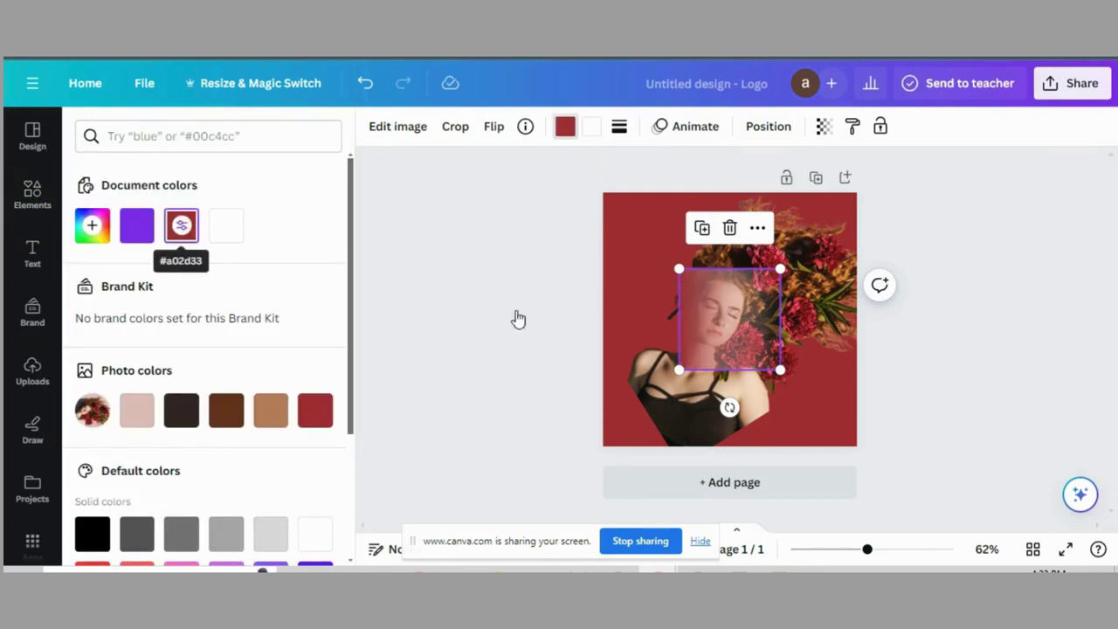
pyautogui.moveTo(730, 407); pyautogui.dragTo(853, 341)
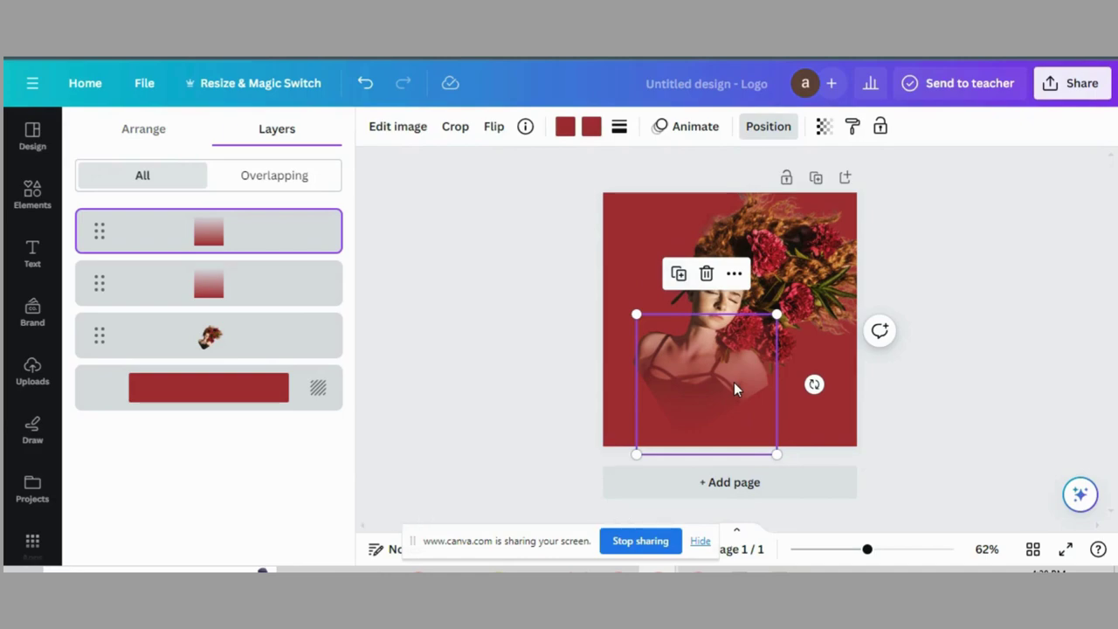
# Step: Align the red gradient with the page's lower edge over the woman's torso and duplicate it several times to strengthen the fade
pyautogui.moveTo(734, 381); pyautogui.dragTo(737, 373)
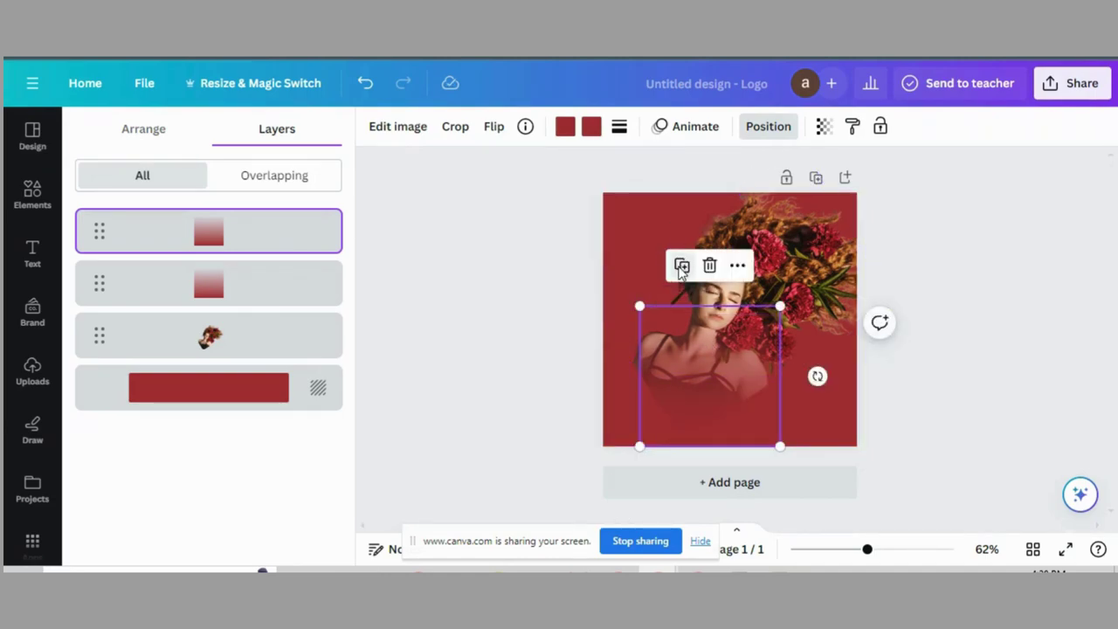
pyautogui.click(681, 265)
pyautogui.click(693, 267)
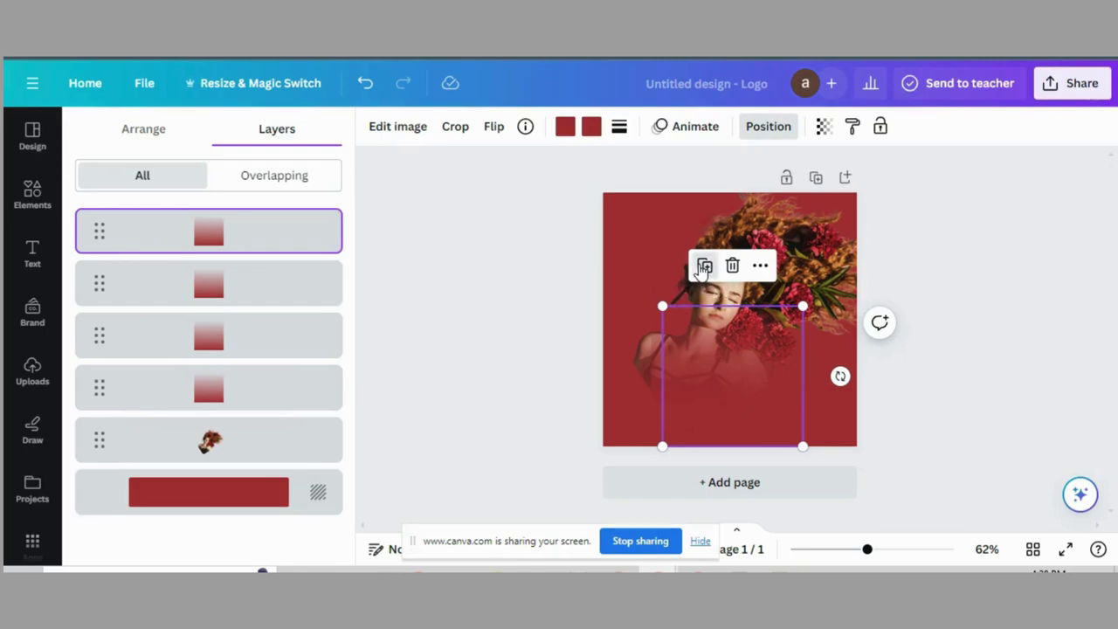
pyautogui.click(705, 265)
pyautogui.click(719, 265)
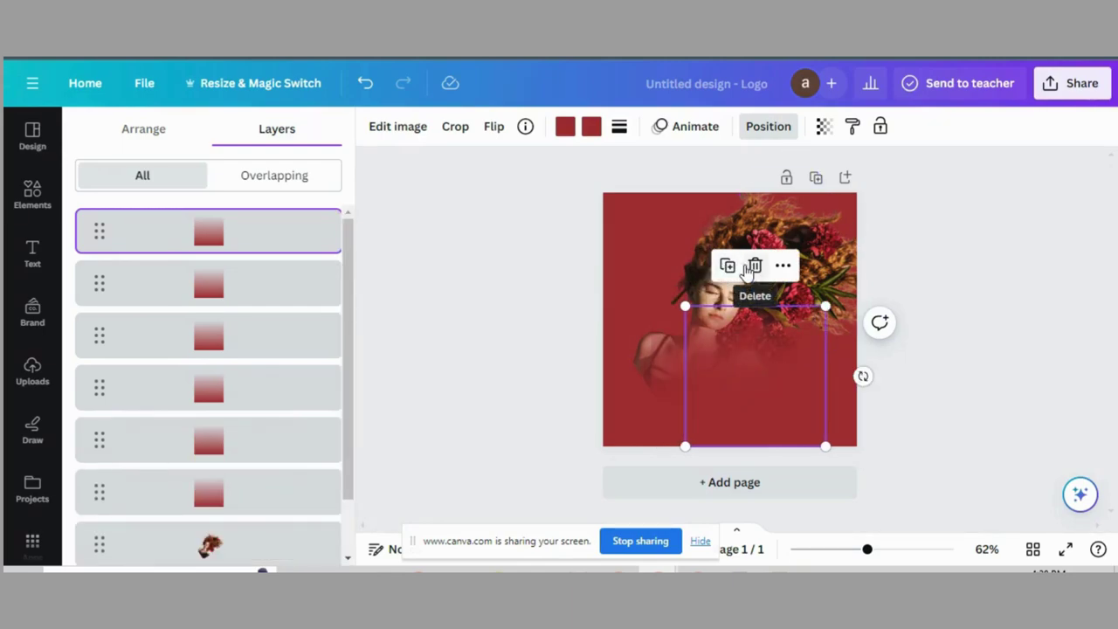
pyautogui.click(729, 265)
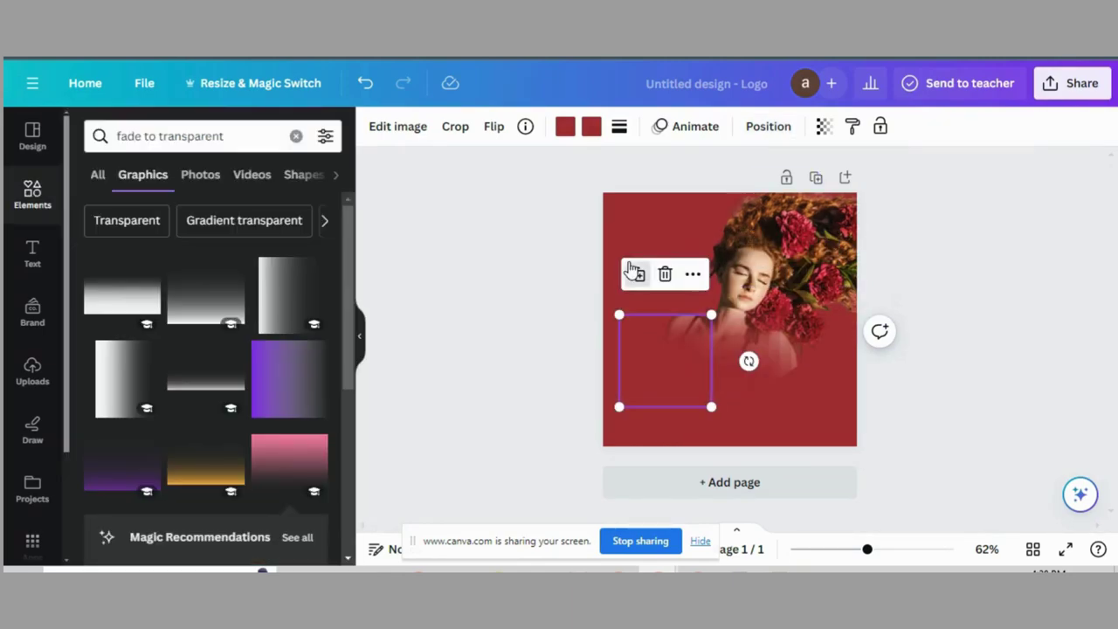
# Step: Duplicate the smaller red gradient, move the copy to the page's lower-right area and duplicate it there
pyautogui.click(634, 271)
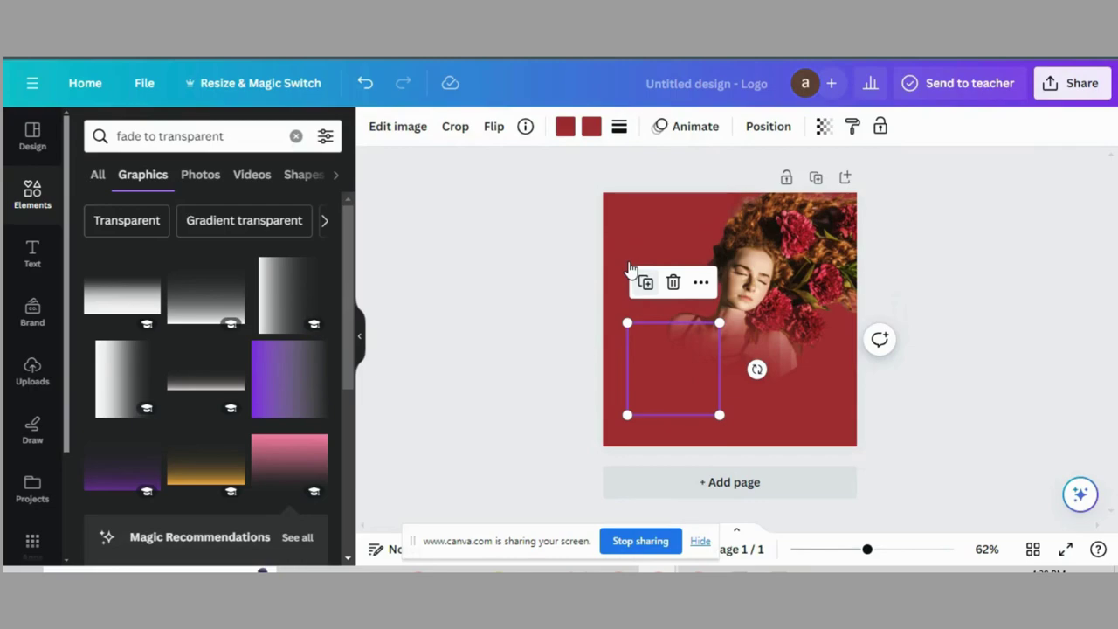
pyautogui.moveTo(692, 373); pyautogui.dragTo(822, 367)
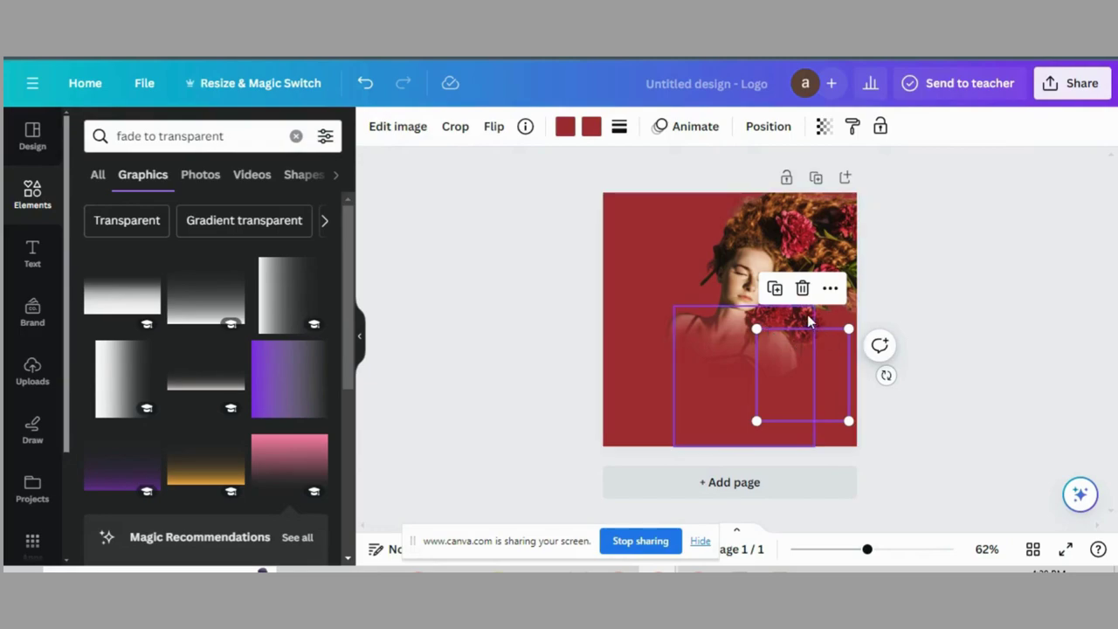
pyautogui.click(776, 292)
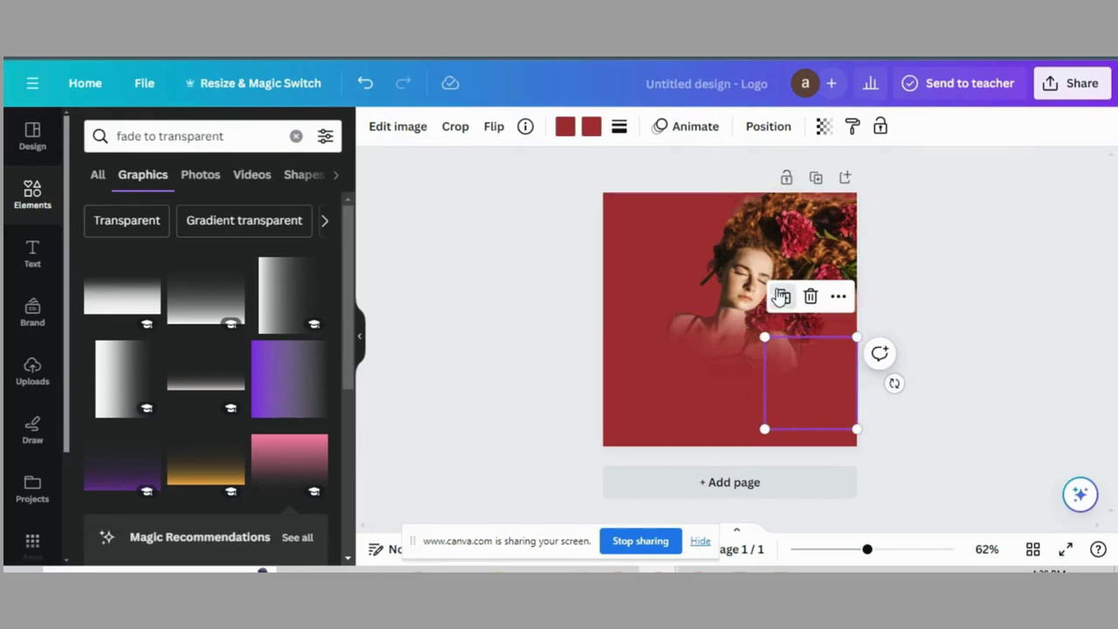
pyautogui.click(780, 297)
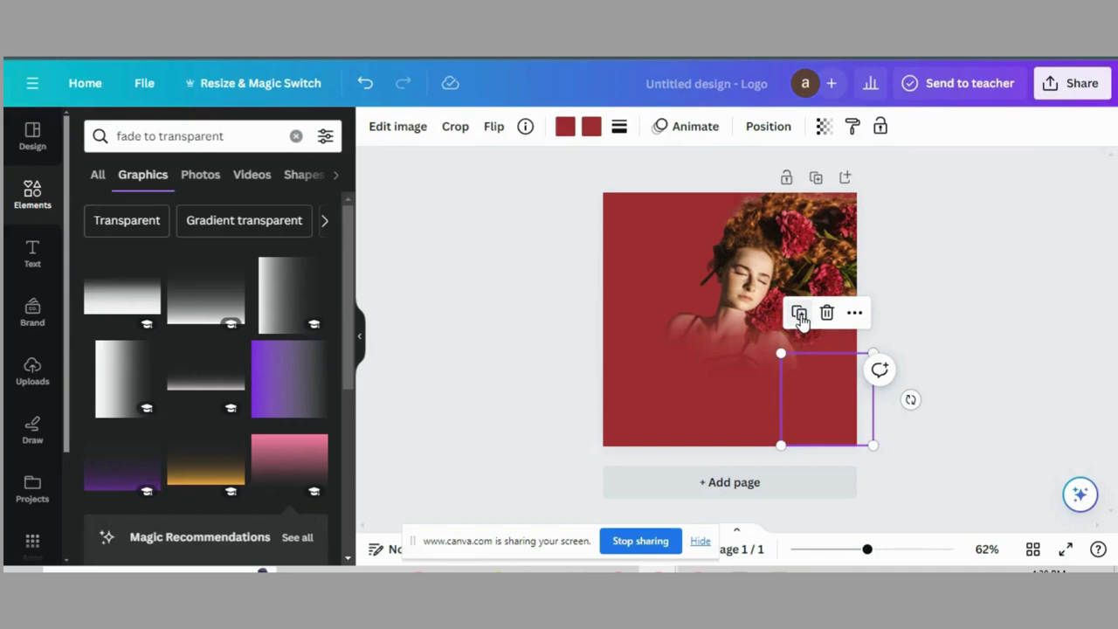
# Step: Shift the woman's cutout slightly upward behind the red gradients and deselect it
pyautogui.click(764, 288)
pyautogui.moveTo(757, 286)
pyautogui.mouseDown()
pyautogui.moveTo(739, 266)
pyautogui.moveTo(758, 241)
pyautogui.moveTo(741, 266)
pyautogui.moveTo(753, 277)
pyautogui.mouseUp()
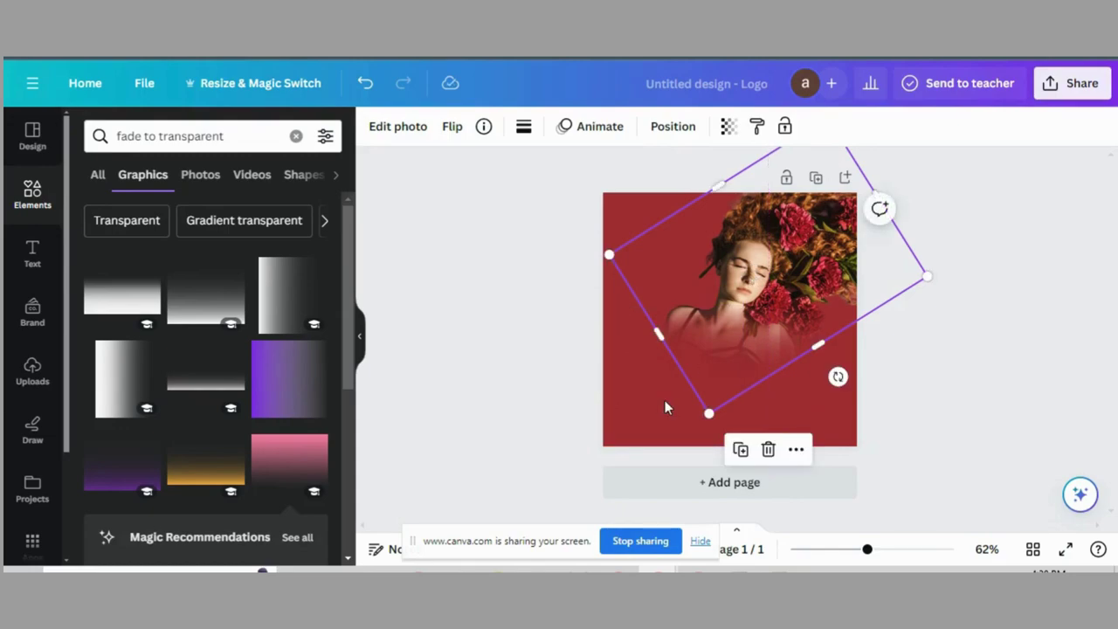
pyautogui.click(968, 354)
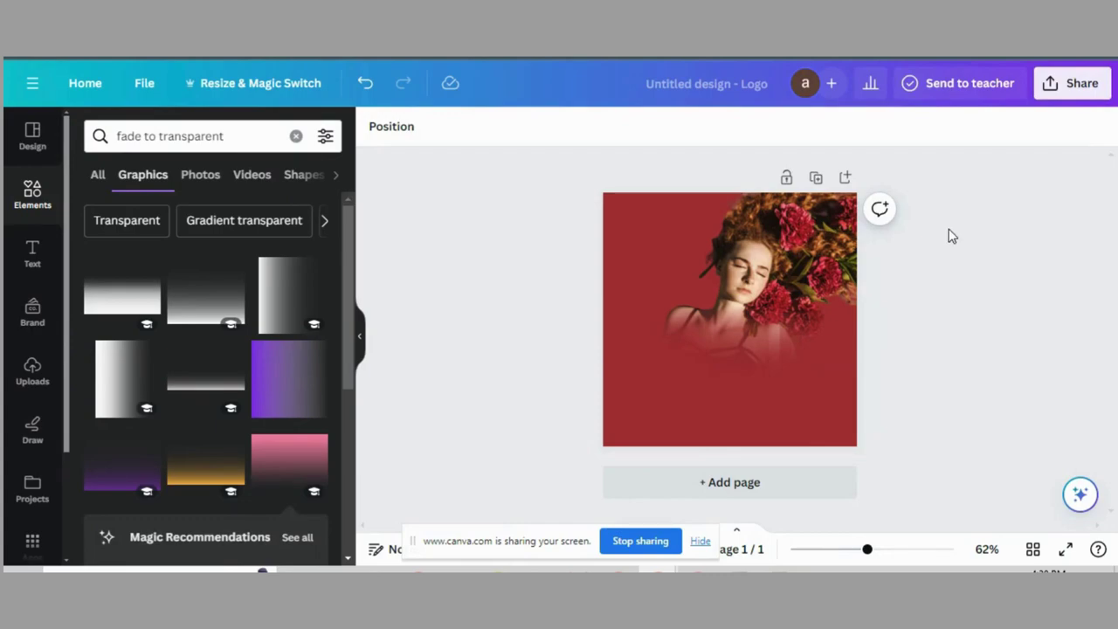
# Step: Open the download settings for exporting the finished design as a PNG
pyautogui.click(1078, 83)
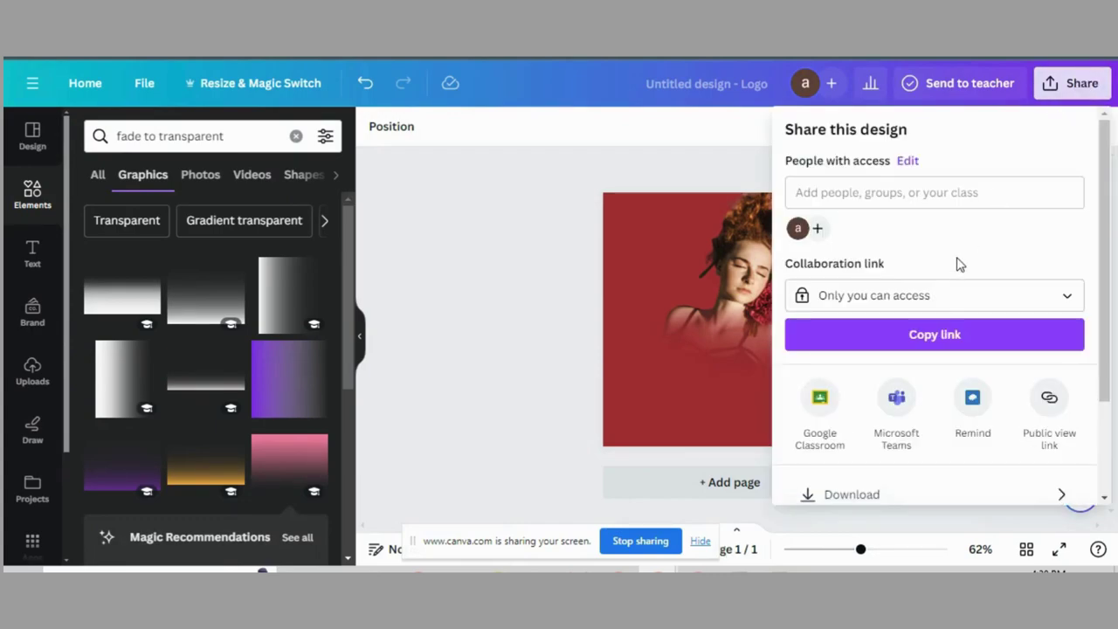
pyautogui.scroll(-2, 832, 342)
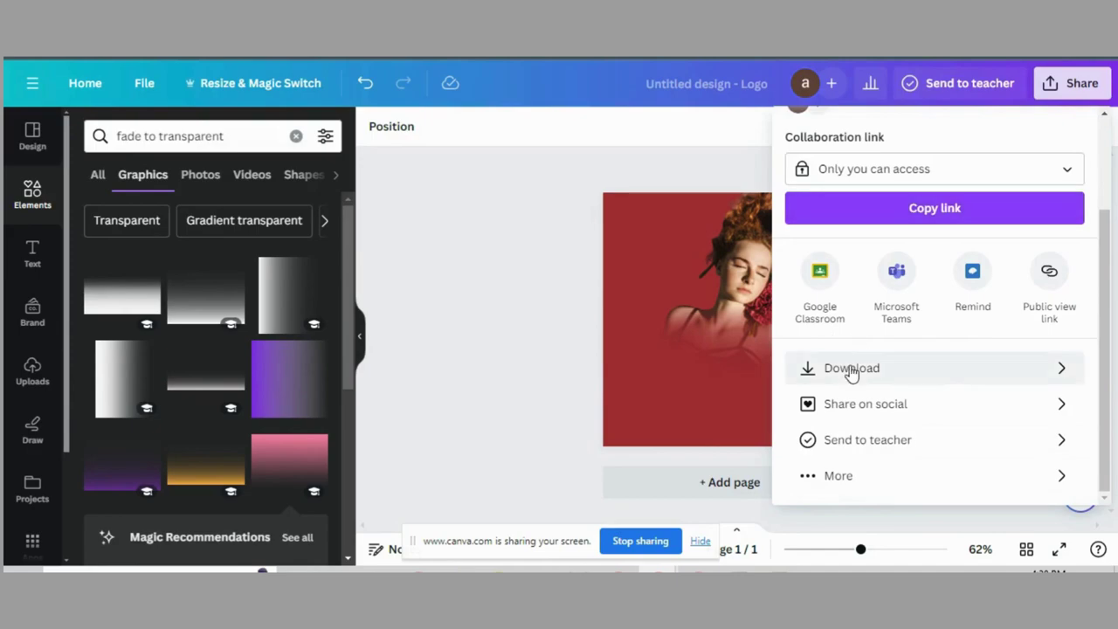
pyautogui.click(852, 368)
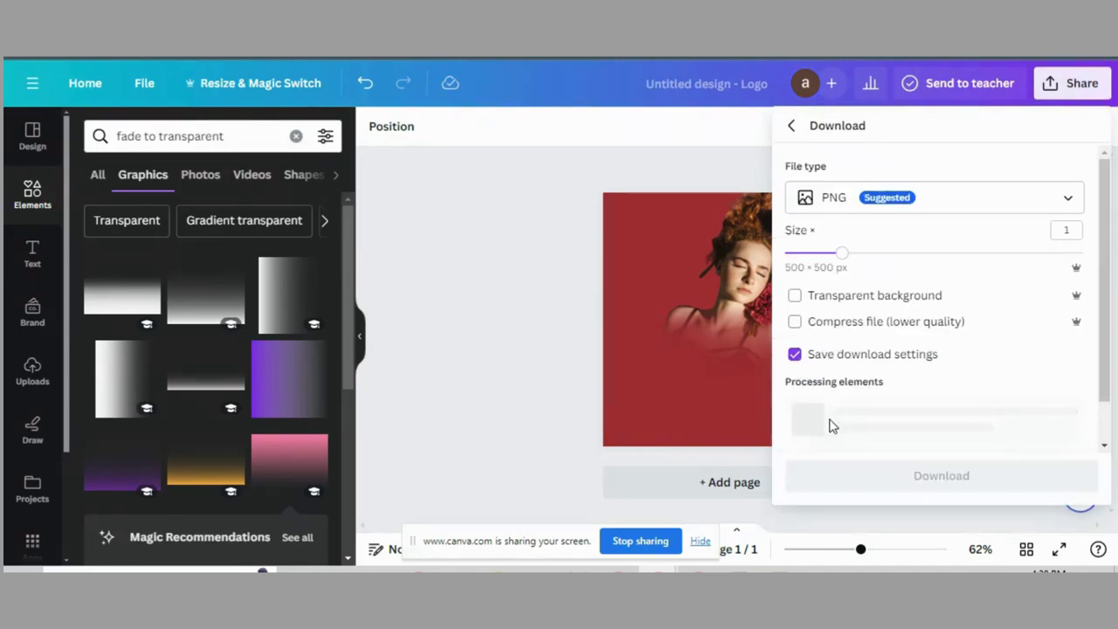
pyautogui.click(876, 394)
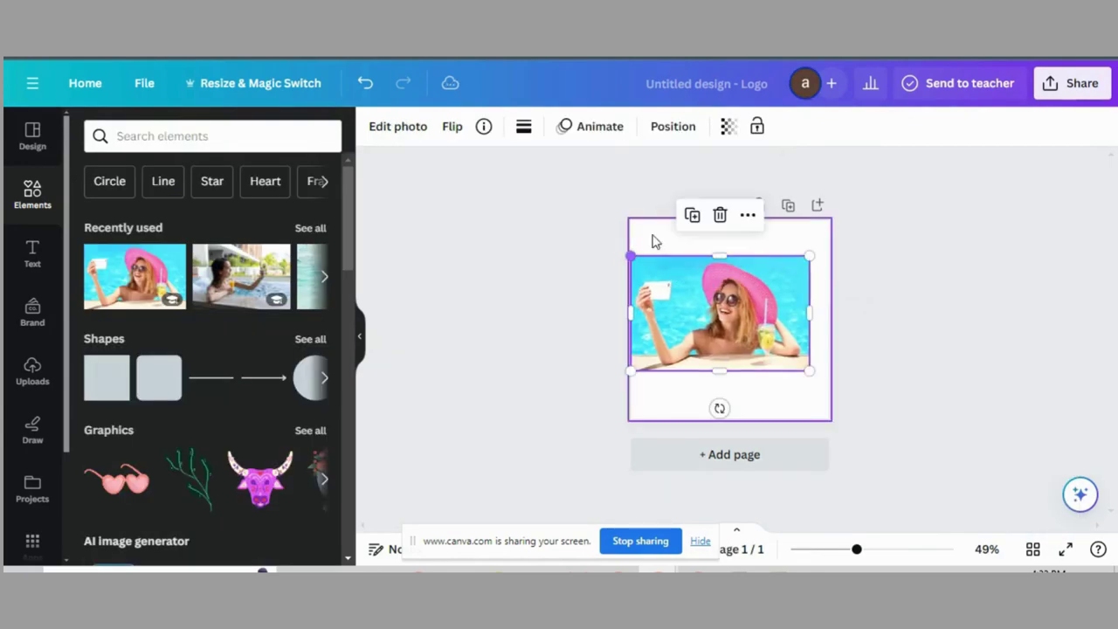
# Step: Enlarge the photo of the woman in the pink hat until it covers the whole page
pyautogui.moveTo(810, 253)
pyautogui.mouseDown()
pyautogui.moveTo(826, 234)
pyautogui.moveTo(829, 243)
pyautogui.mouseUp()
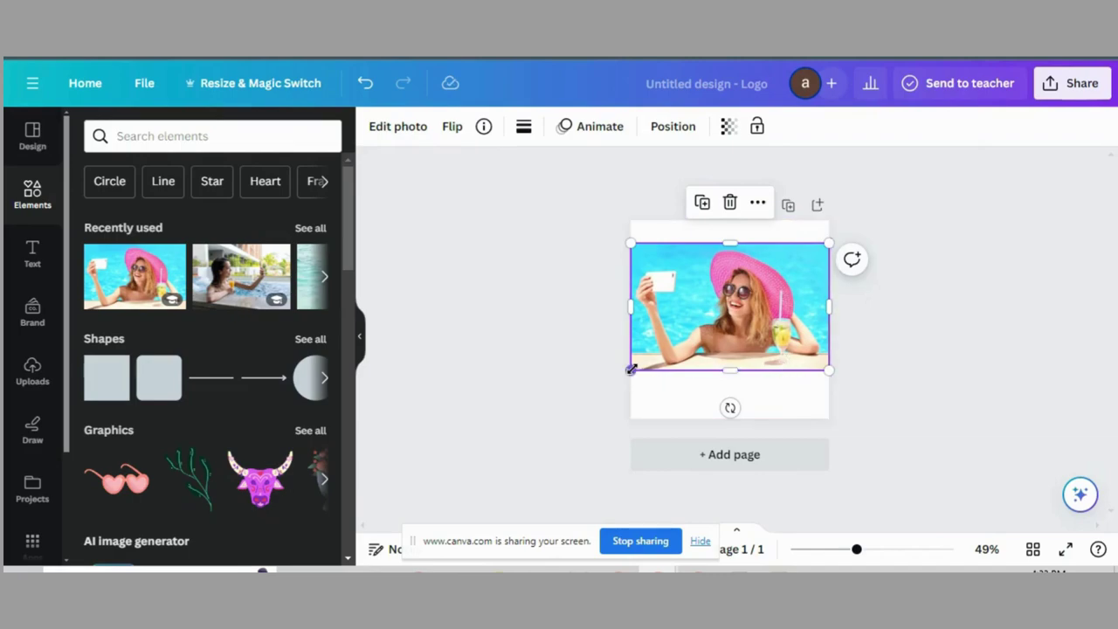
pyautogui.moveTo(629, 374); pyautogui.dragTo(587, 460)
pyautogui.moveTo(828, 244); pyautogui.dragTo(856, 207)
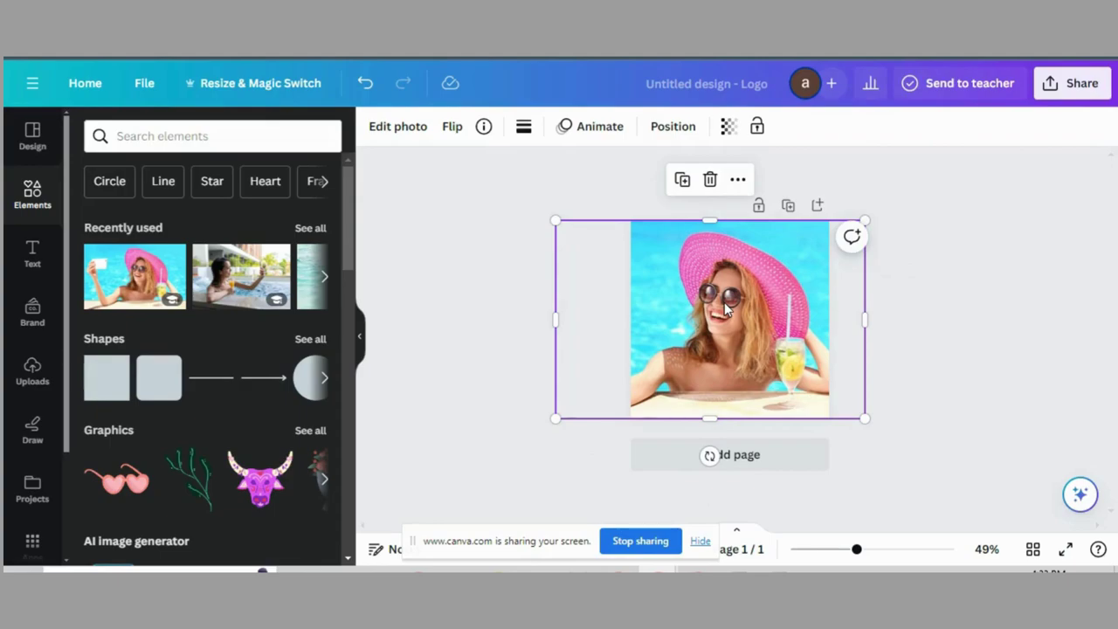
# Step: Remove the background from the photo of the woman in the pink hat and select the cutout
pyautogui.click(398, 128)
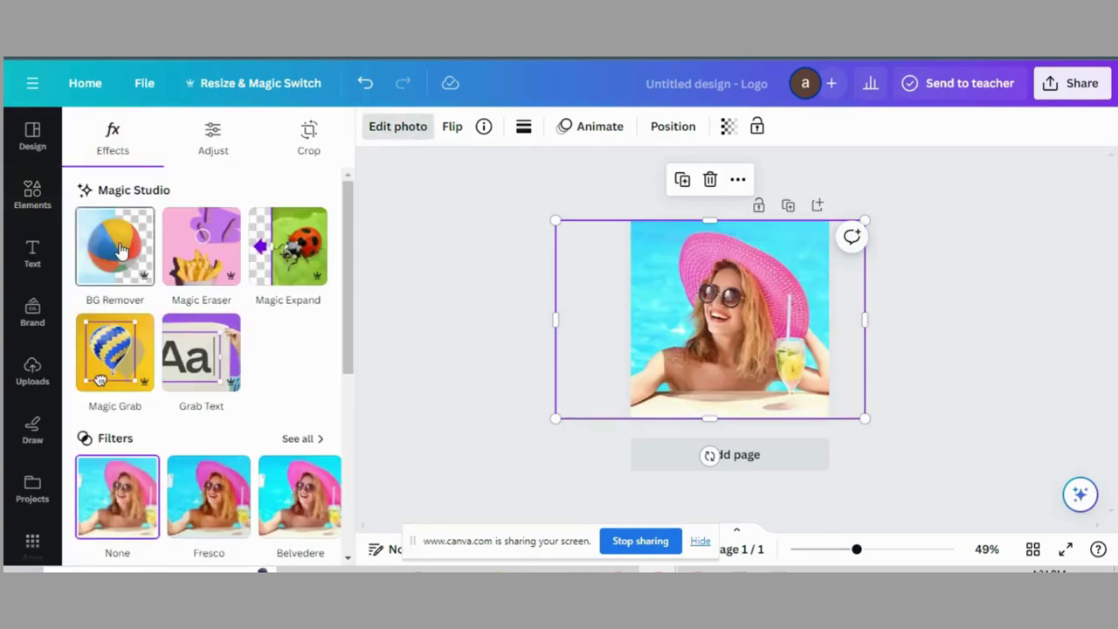
pyautogui.click(120, 251)
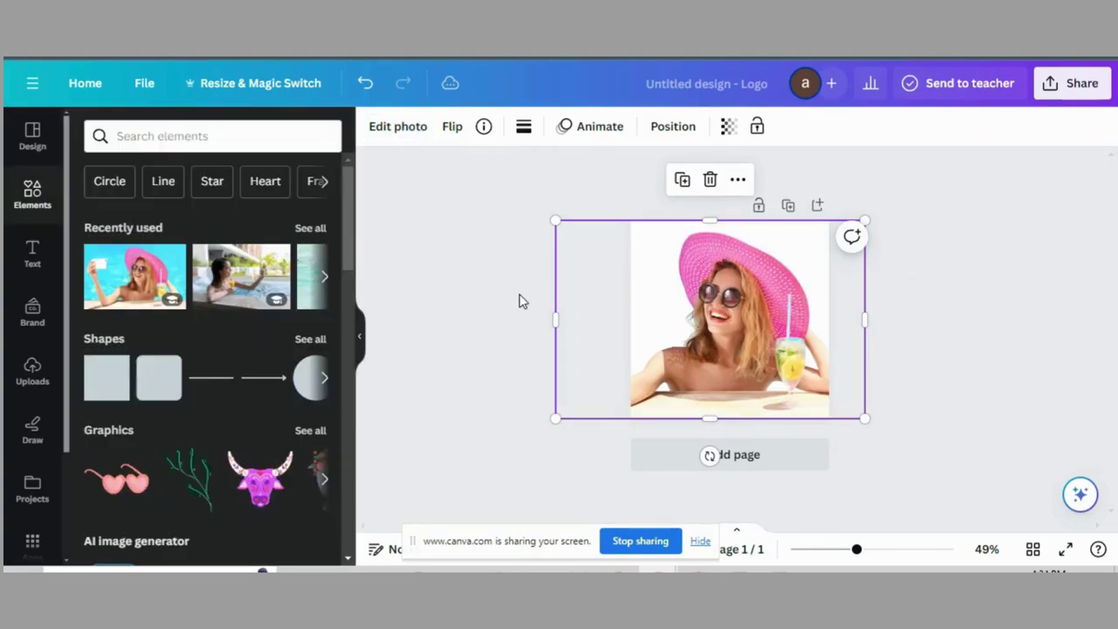
pyautogui.click(450, 346)
pyautogui.click(728, 323)
# Step: Crop the cutout's sides to the page edges and scale it down in the centre of the page
pyautogui.moveTo(555, 319); pyautogui.dragTo(630, 320)
pyautogui.moveTo(852, 320)
pyautogui.mouseDown()
pyautogui.moveTo(826, 317)
pyautogui.moveTo(848, 317)
pyautogui.mouseUp()
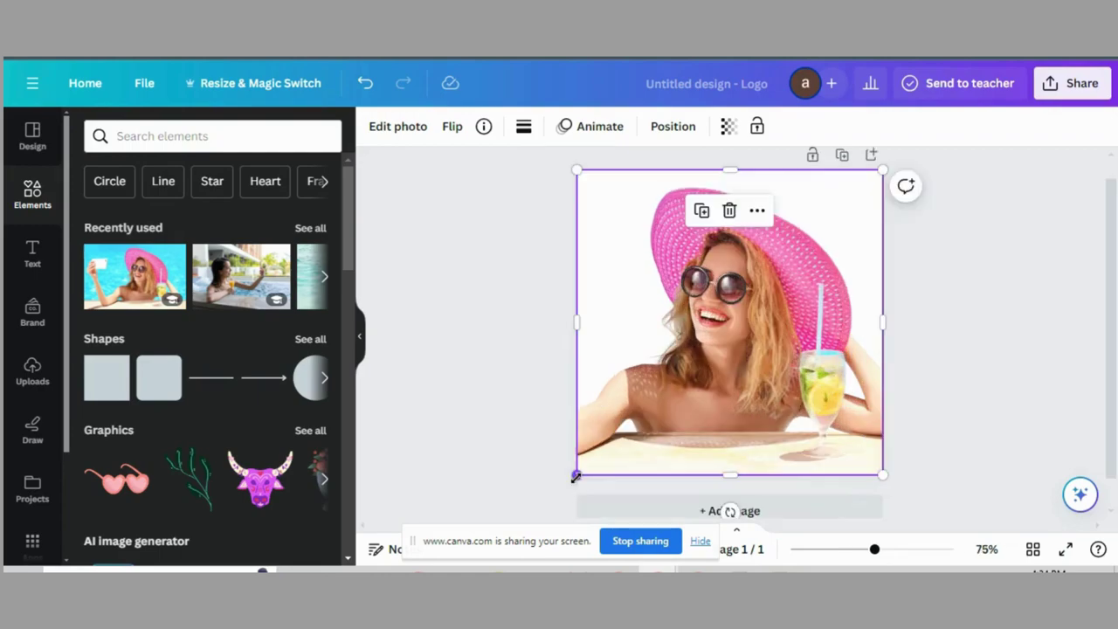
pyautogui.moveTo(575, 476); pyautogui.dragTo(663, 389)
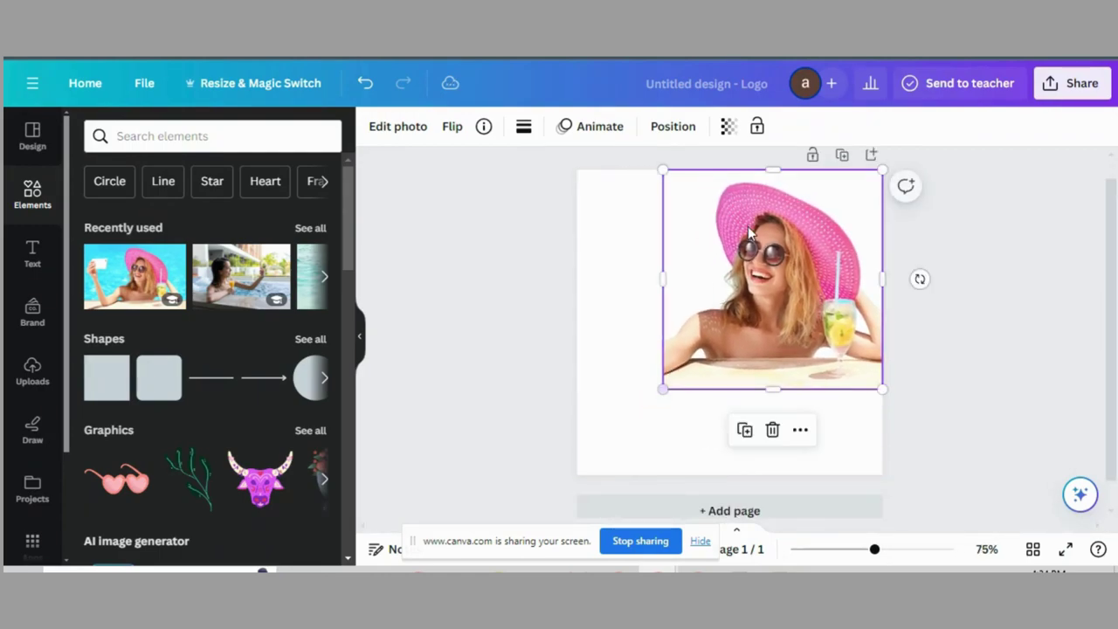
pyautogui.moveTo(749, 230); pyautogui.dragTo(705, 263)
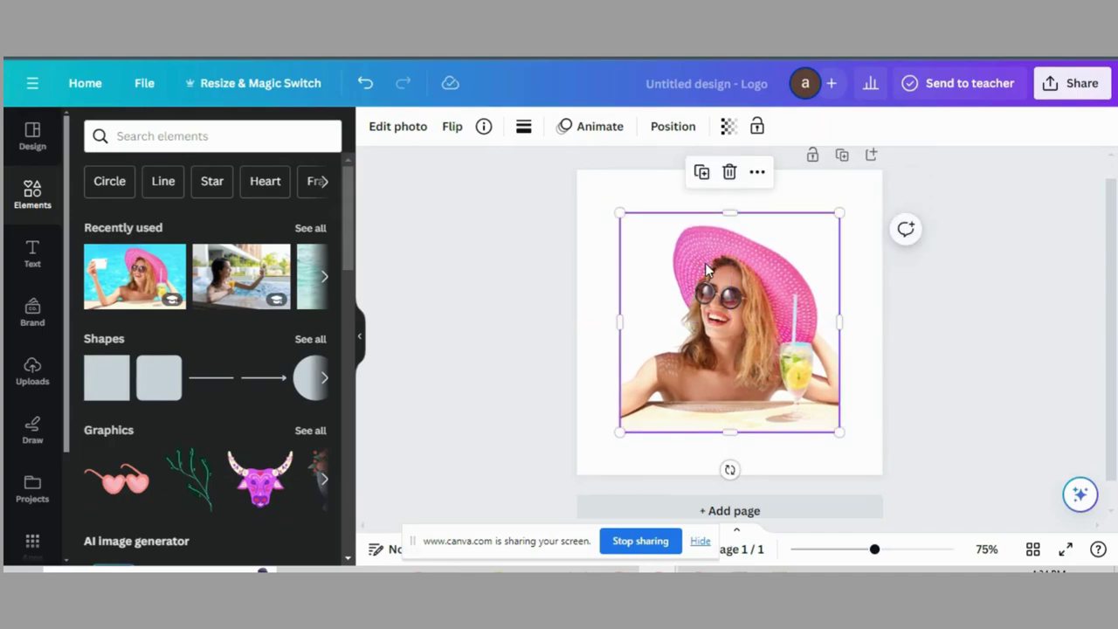
# Step: Set the page background to the pink from the photo colors
pyautogui.click(589, 187)
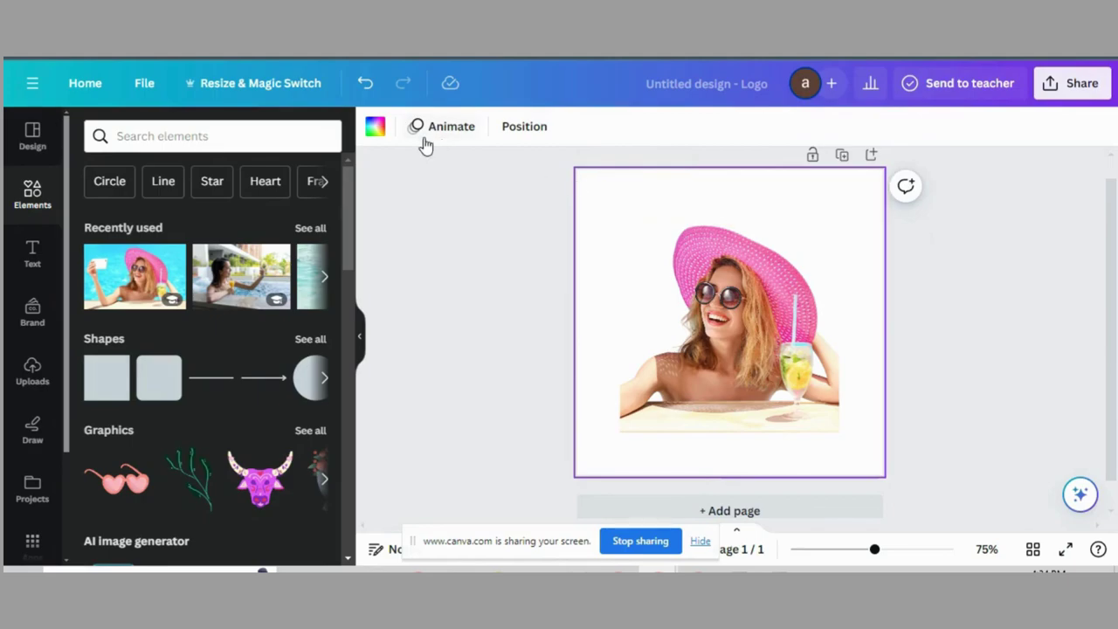
pyautogui.click(374, 126)
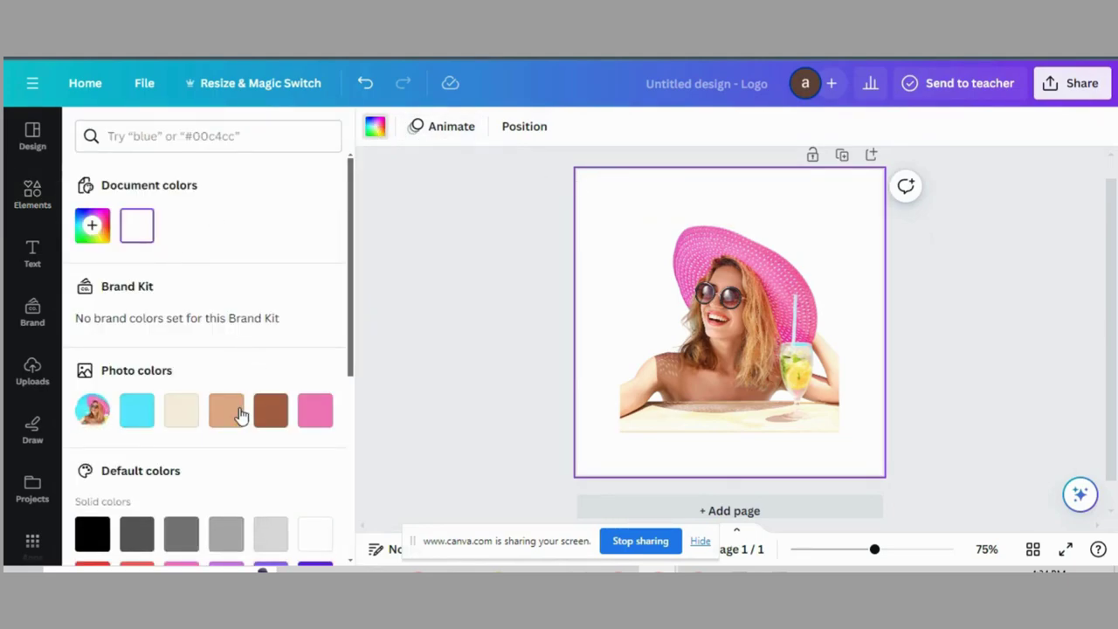
pyautogui.click(323, 410)
pyautogui.click(645, 308)
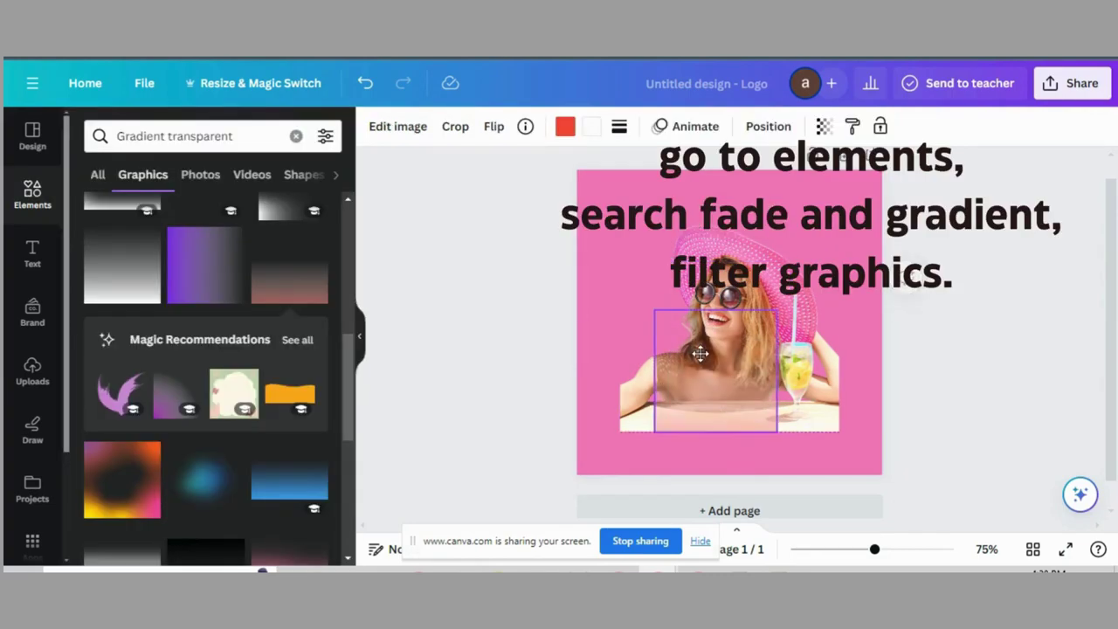
# Step: Place the gradient at the page's lower-left area and set both its colors to the photo's pink
pyautogui.moveTo(699, 356); pyautogui.dragTo(661, 409)
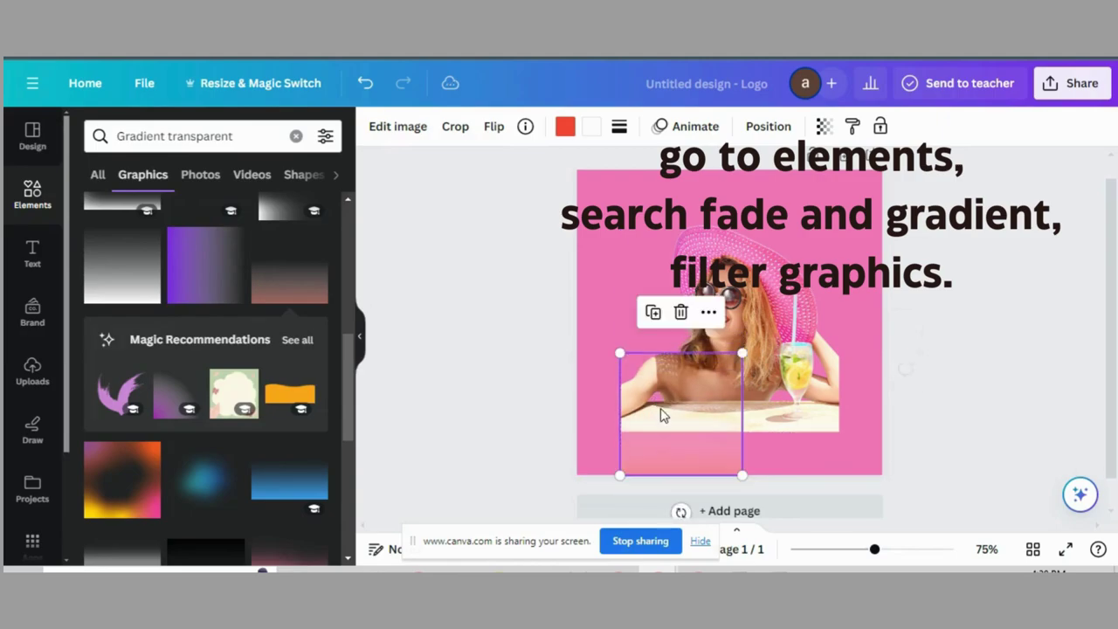
pyautogui.click(565, 126)
pyautogui.click(226, 411)
pyautogui.click(316, 413)
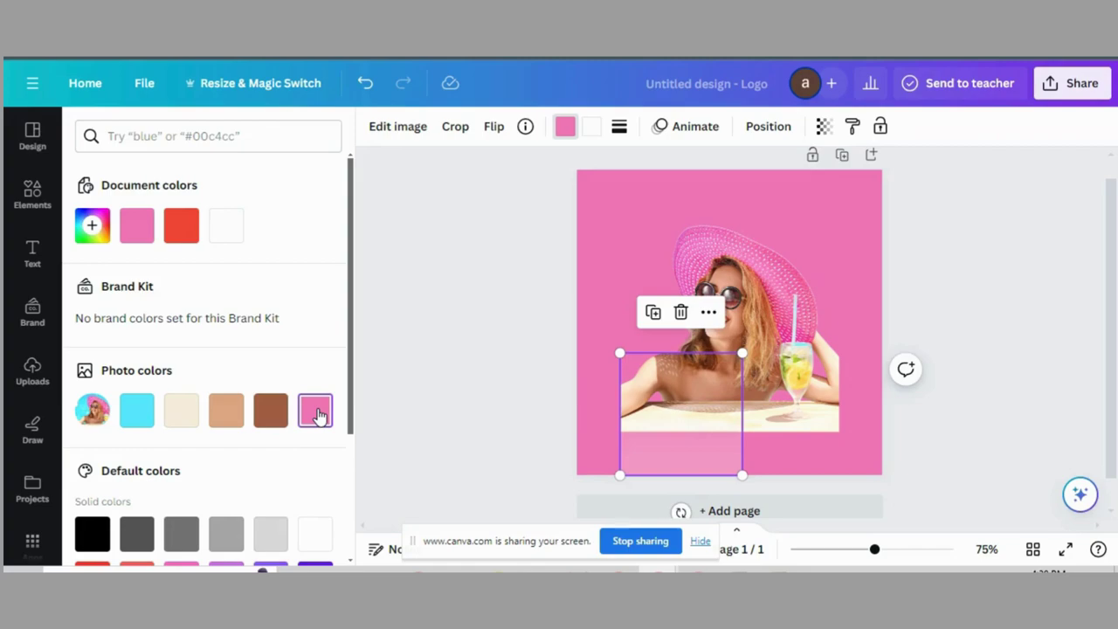
pyautogui.click(592, 127)
pyautogui.click(316, 412)
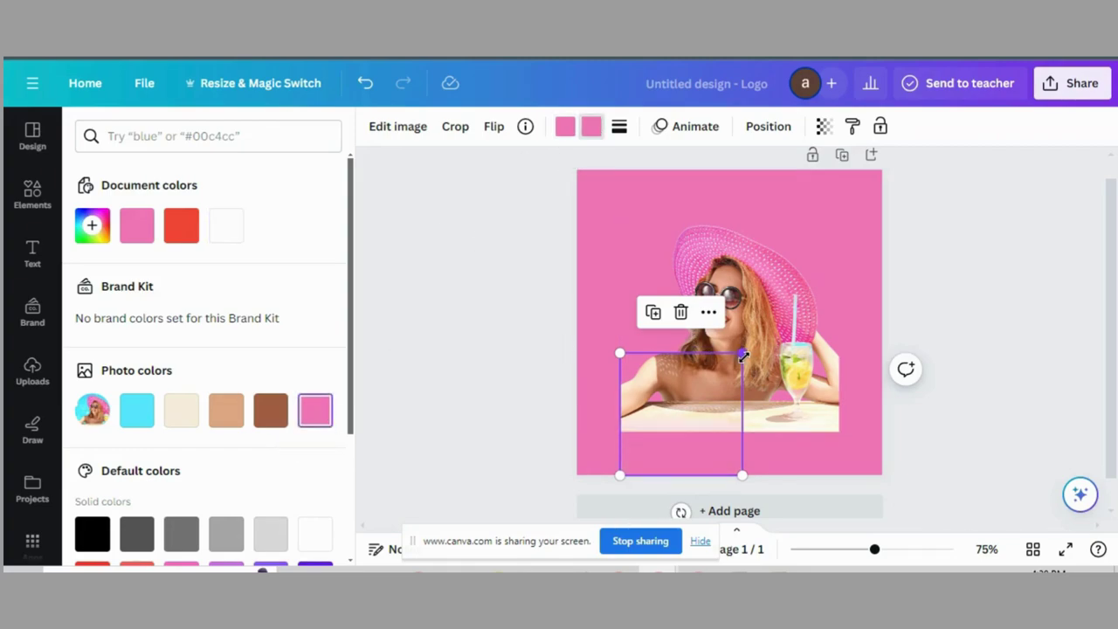
# Step: Enlarge the pink gradient to the cutout's width and place a duplicate of it along the page's bottom edge
pyautogui.moveTo(742, 355); pyautogui.dragTo(888, 207)
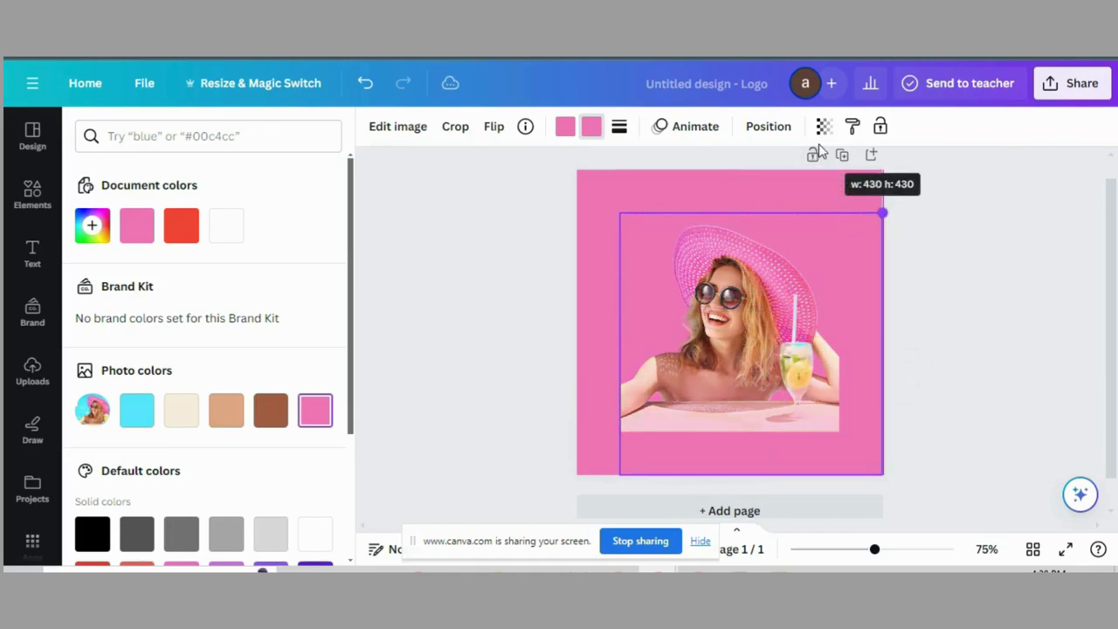
pyautogui.click(708, 337)
pyautogui.click(707, 224)
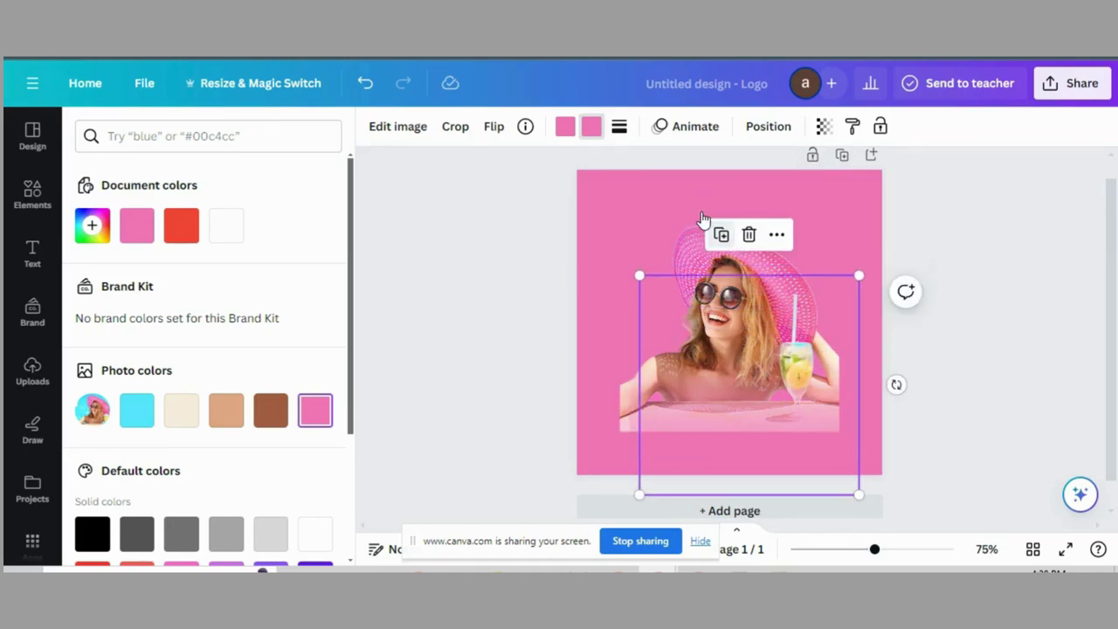
pyautogui.moveTo(704, 410); pyautogui.dragTo(708, 388)
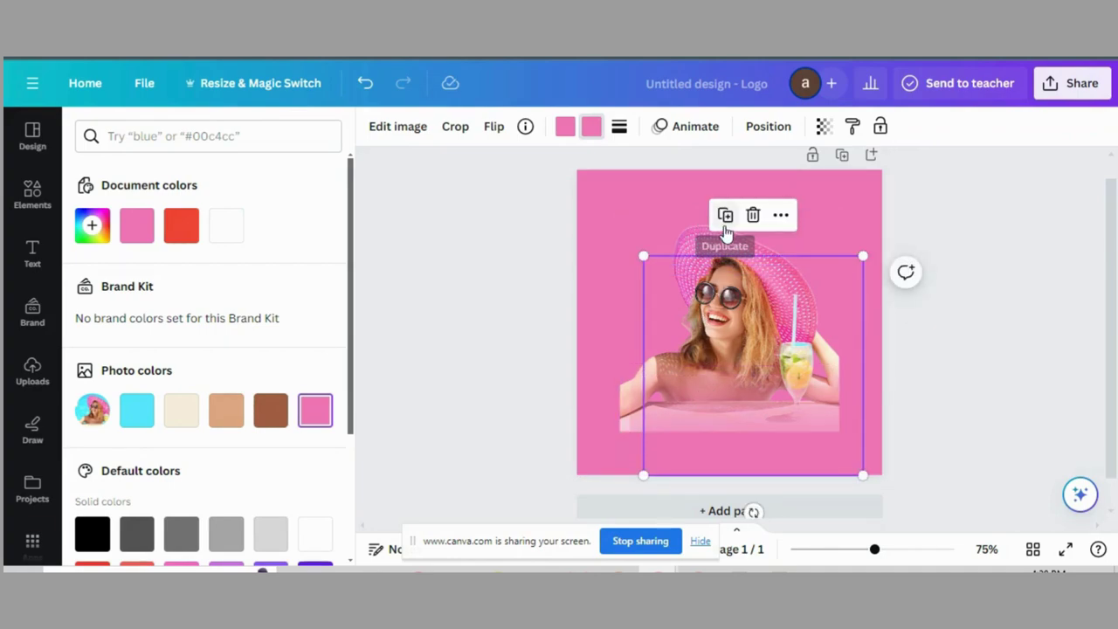
# Step: Duplicate the pink gradient twice more, shift the last copy over the page's lower-left area, and undo the last change
pyautogui.click(725, 217)
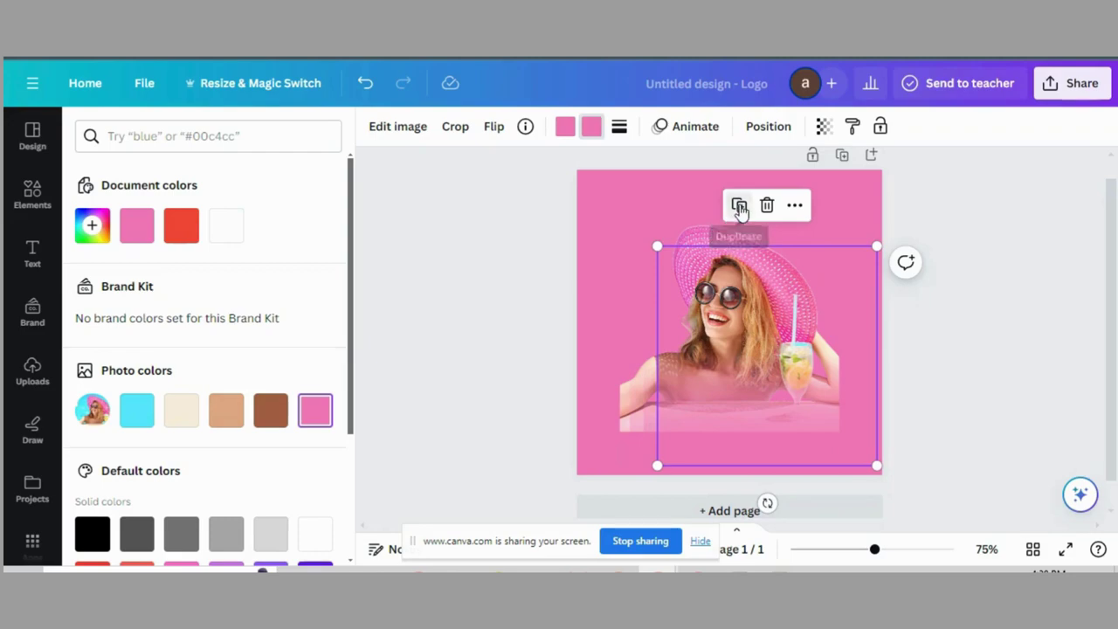
pyautogui.click(739, 207)
pyautogui.moveTo(715, 325); pyautogui.dragTo(681, 335)
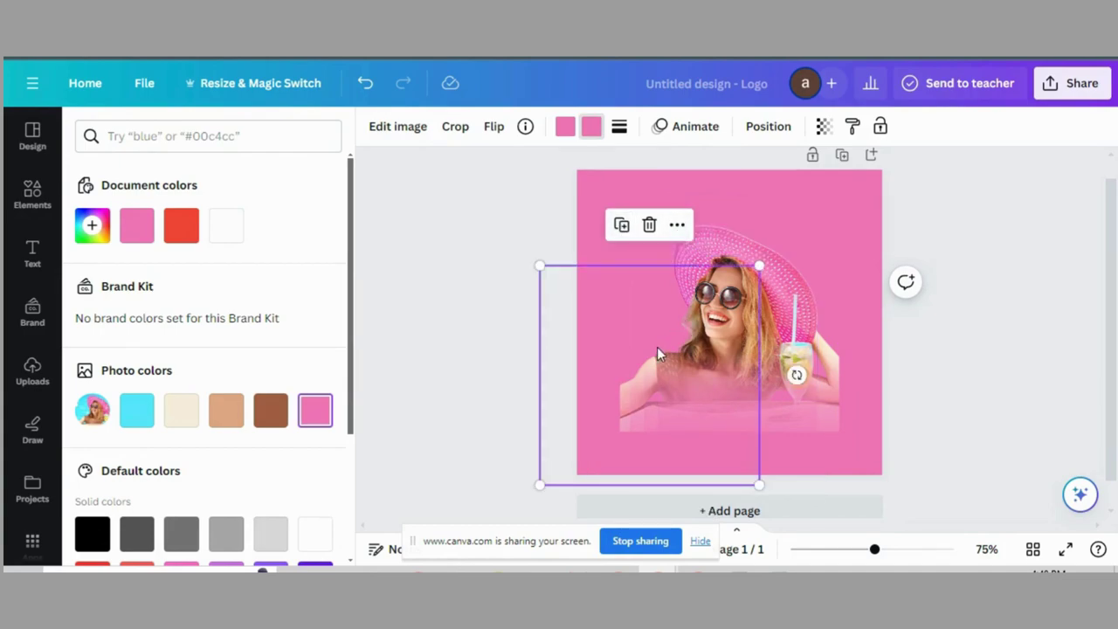
pyautogui.hotkey('ctrl', 'z')
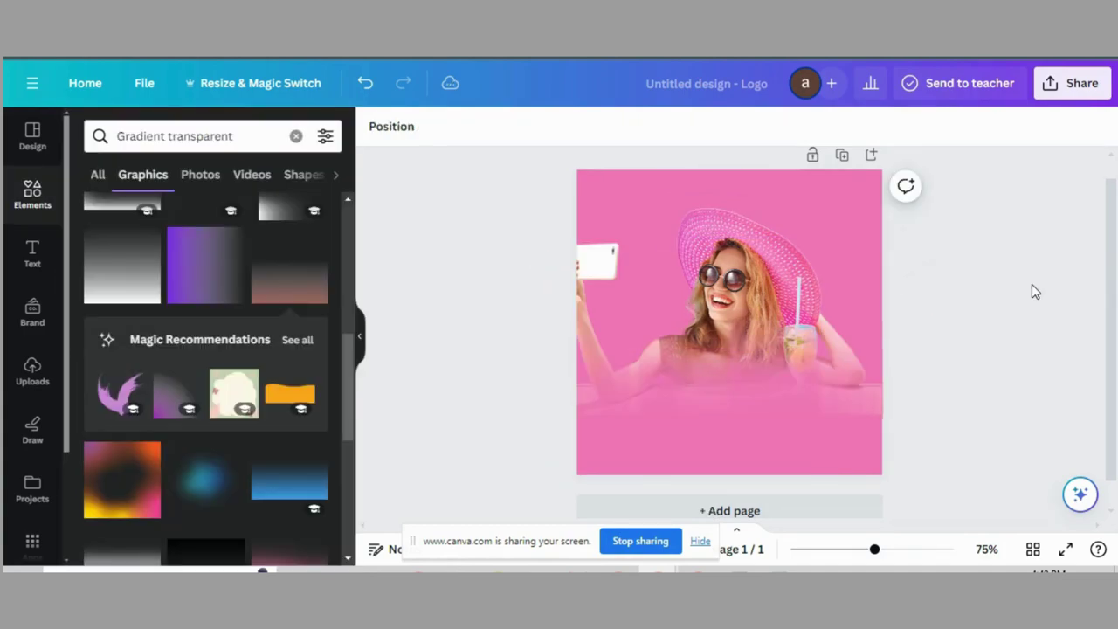
# Step: Open the sharing options and bring the download option for the finished pink design into view
pyautogui.click(1072, 85)
pyautogui.scroll(-1, 837, 440)
pyautogui.scroll(-2, 836, 439)
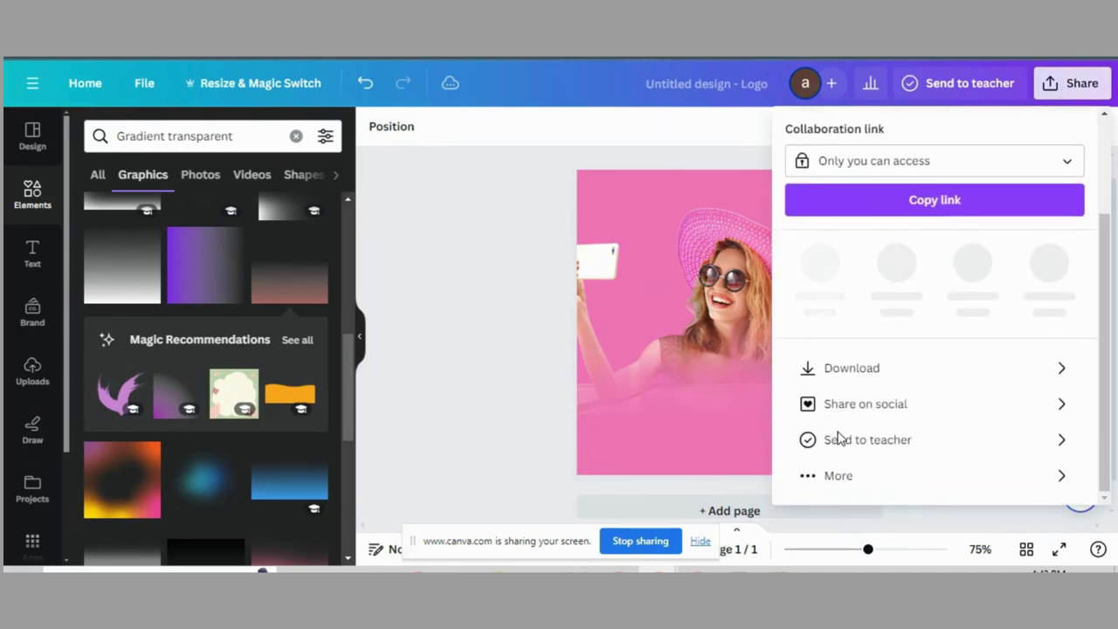